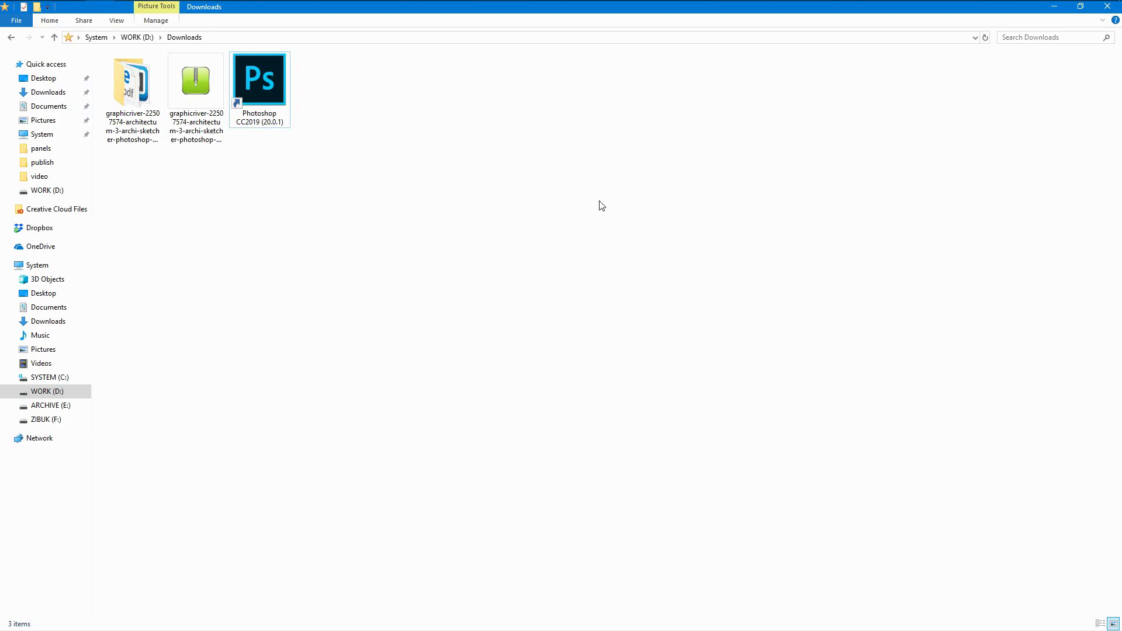
Launch Photoshop and drop the Archi Sketcher installer from the graphicriver folder into it
double_click(273, 88)
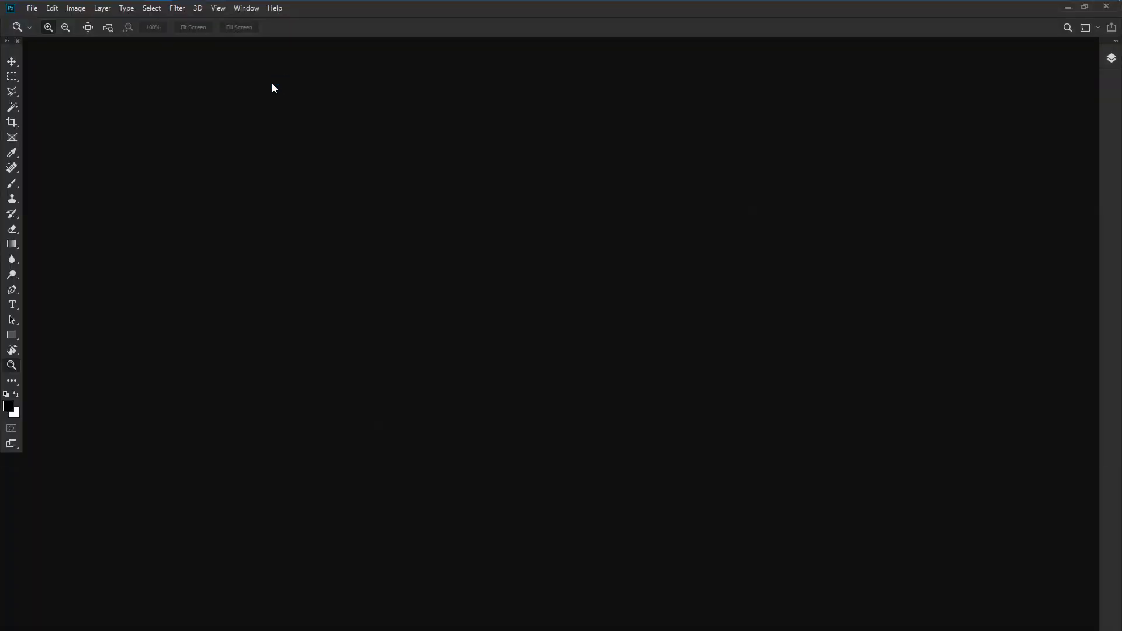
key(alt+Tab)
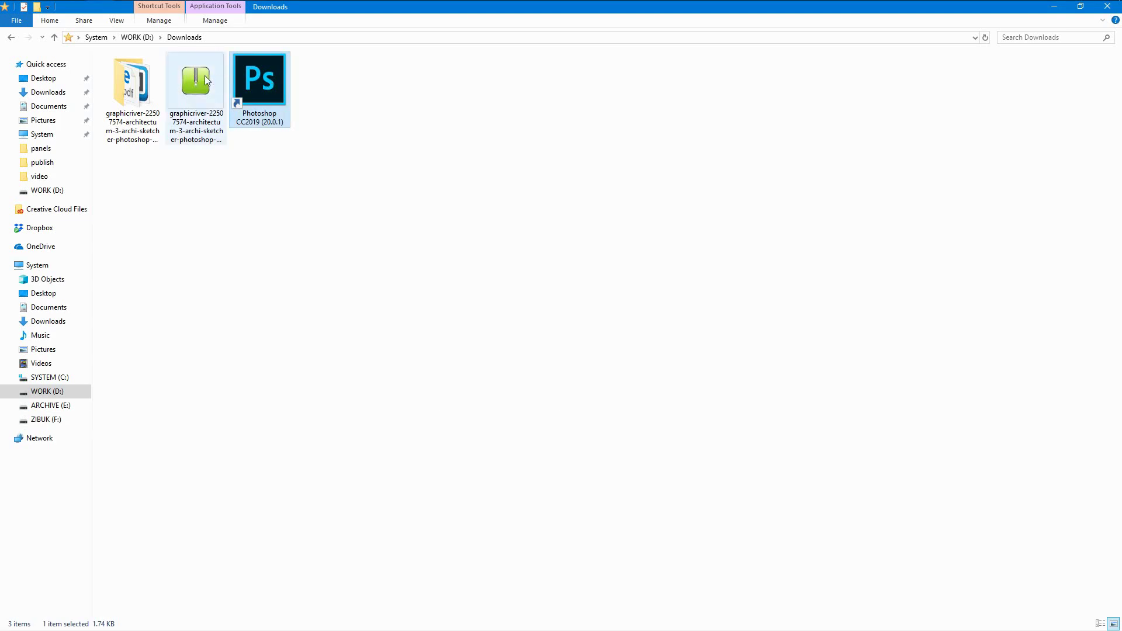
click(204, 75)
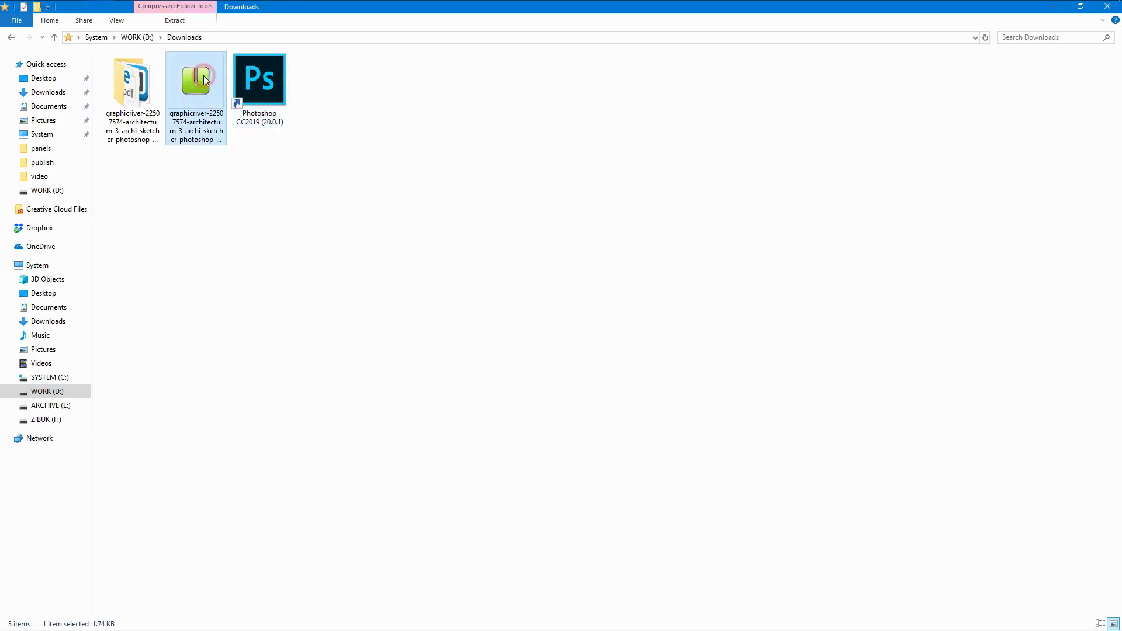
click(139, 85)
double_click(139, 85)
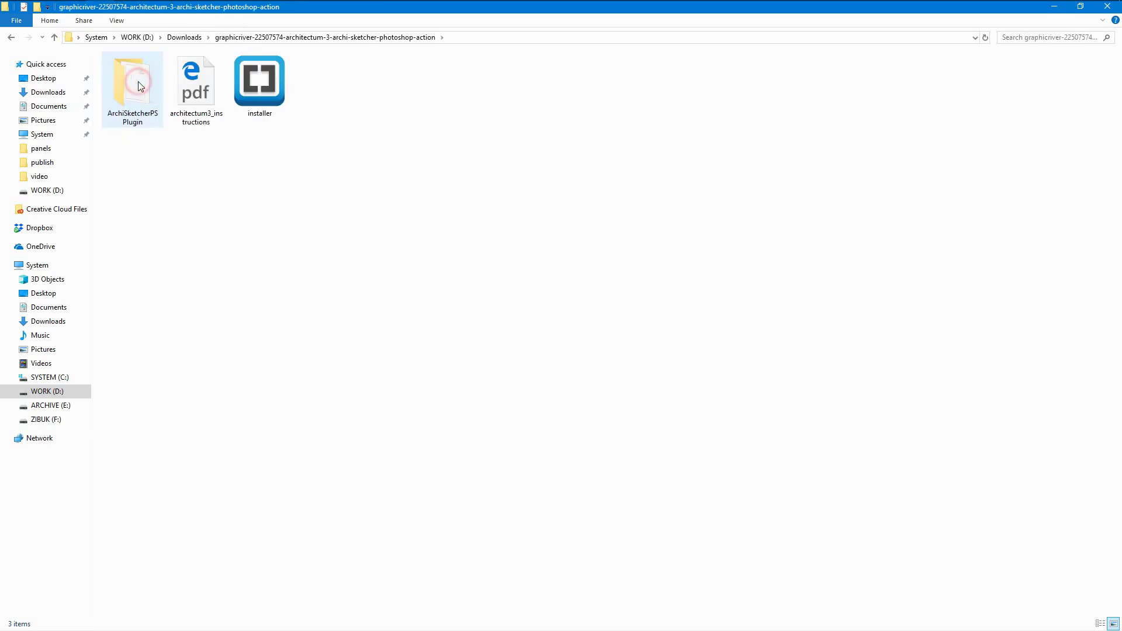
drag(261, 87, 500, 334)
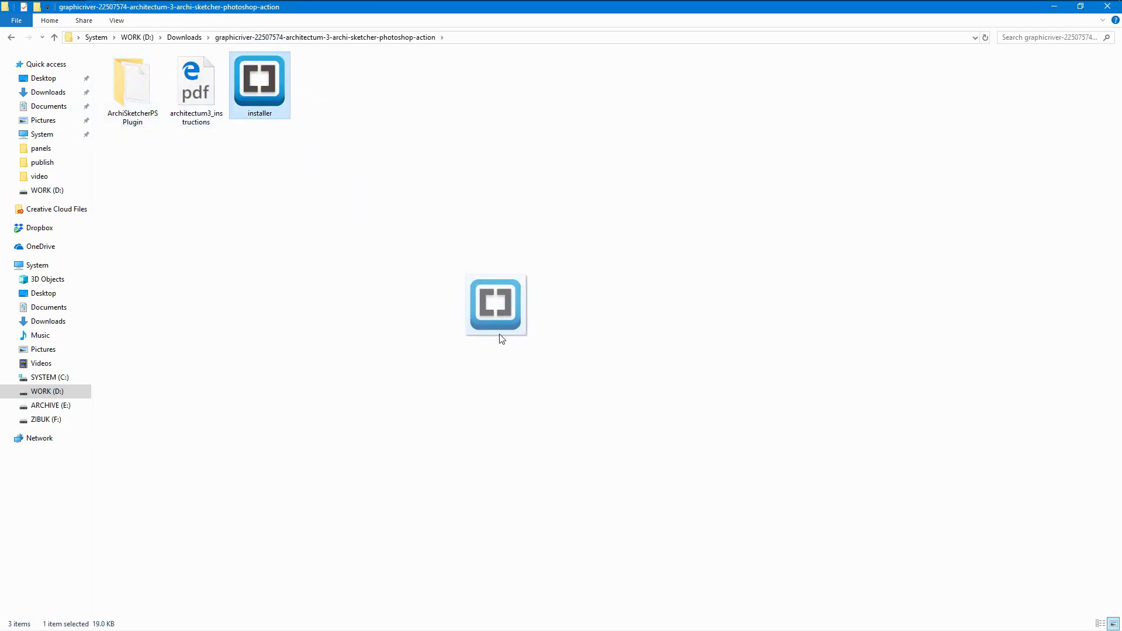
key(alt+Tab)
drag(499, 335, 526, 283)
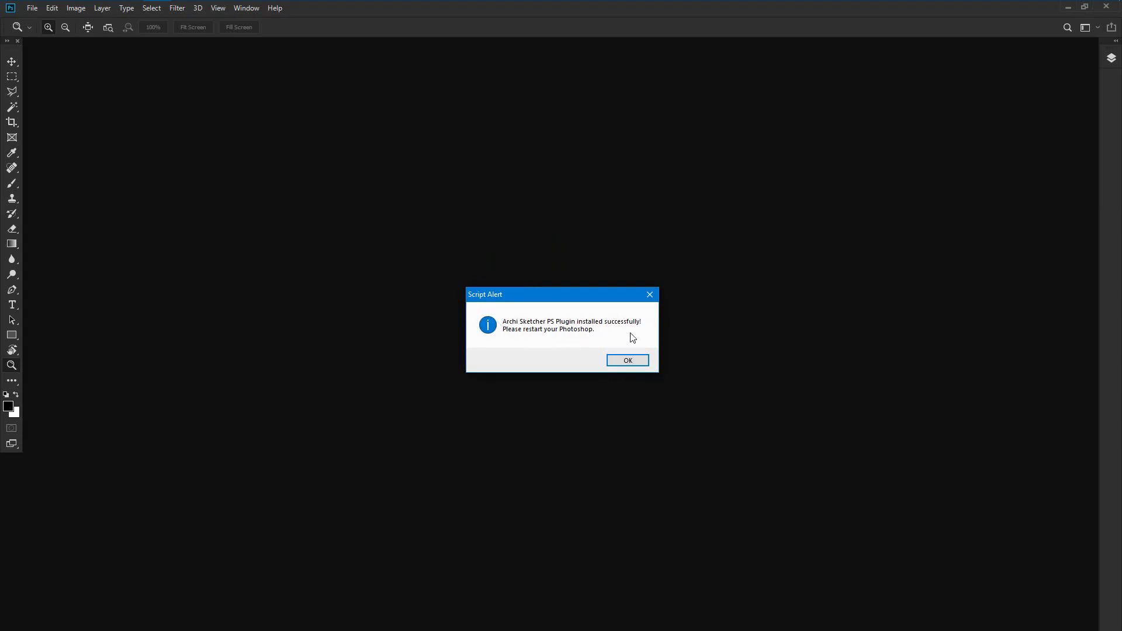
Dismiss the install notice, close Photoshop, and relaunch it from the Downloads shortcut
click(636, 359)
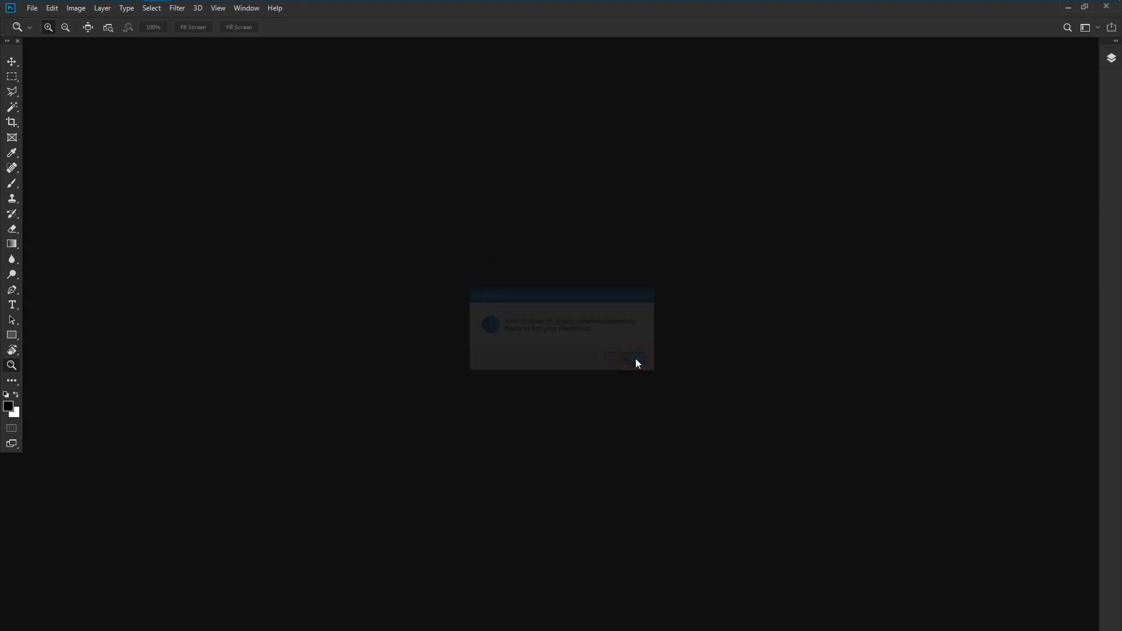
click(1102, 9)
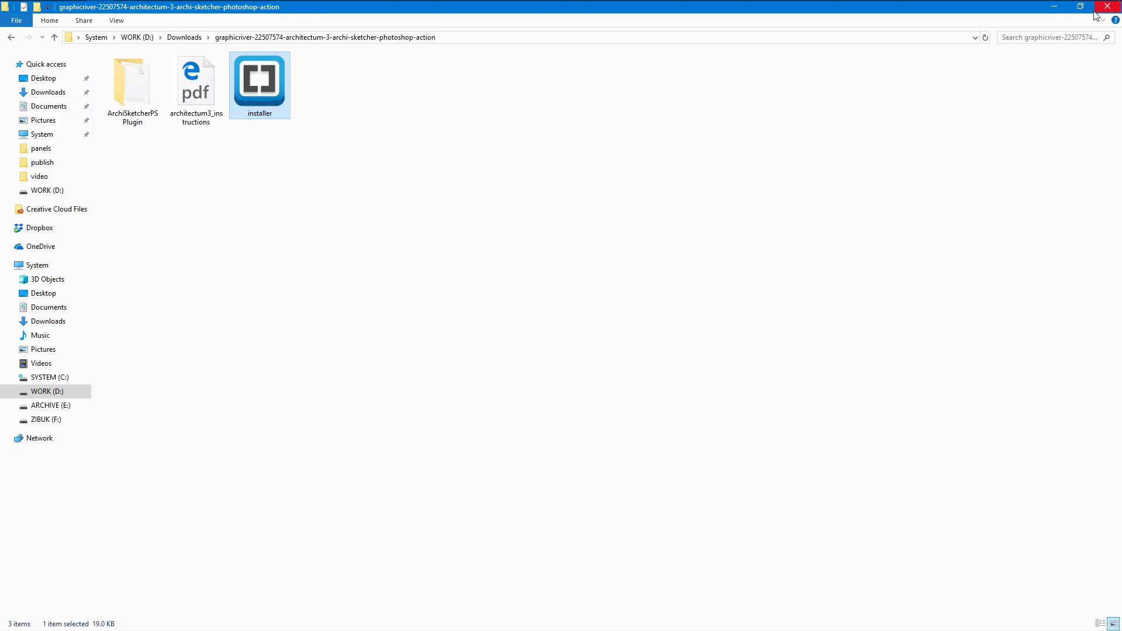
click(426, 209)
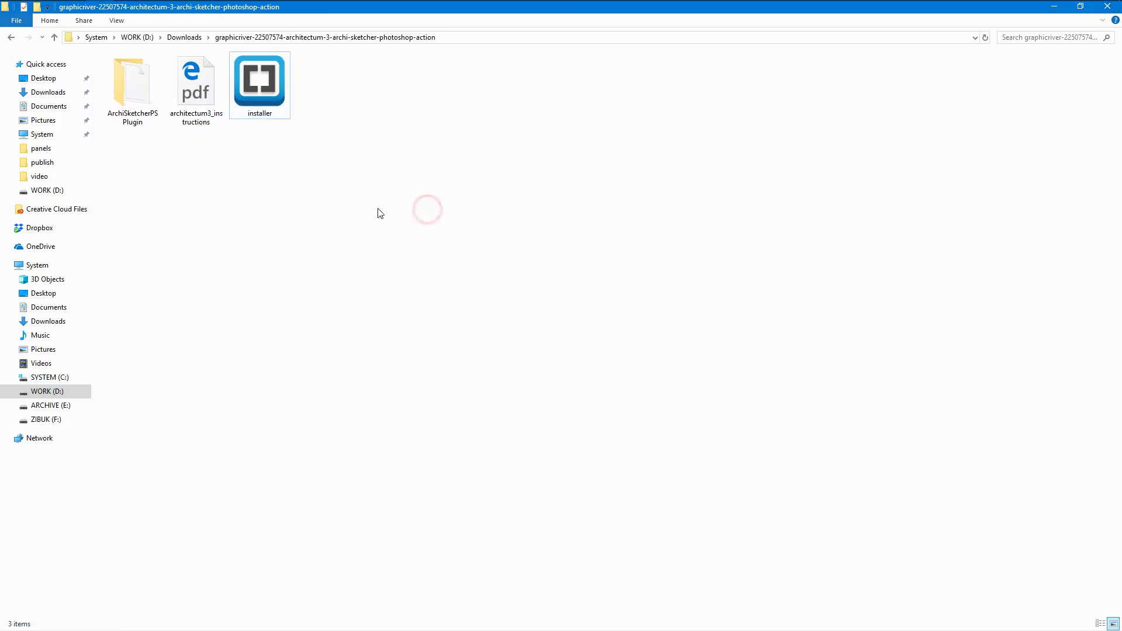
click(54, 37)
click(272, 89)
double_click(273, 90)
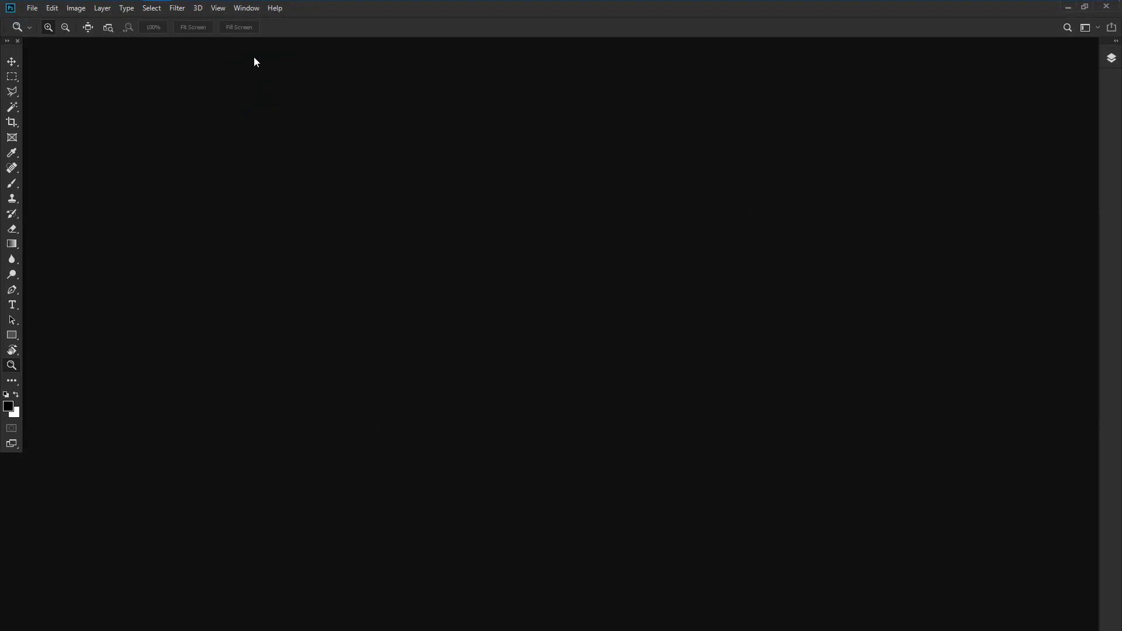
Open the Archi Sketcher PS Plugin panel, uninstall the extension with confirmation, and close the panel
click(243, 12)
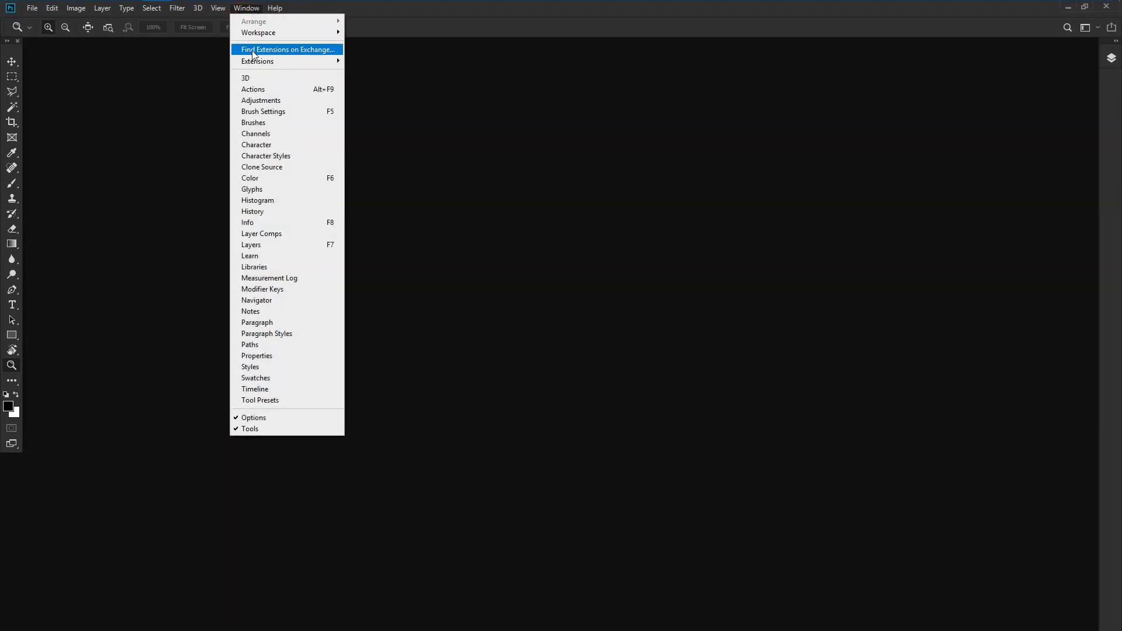
mouse_move(257, 61)
click(427, 73)
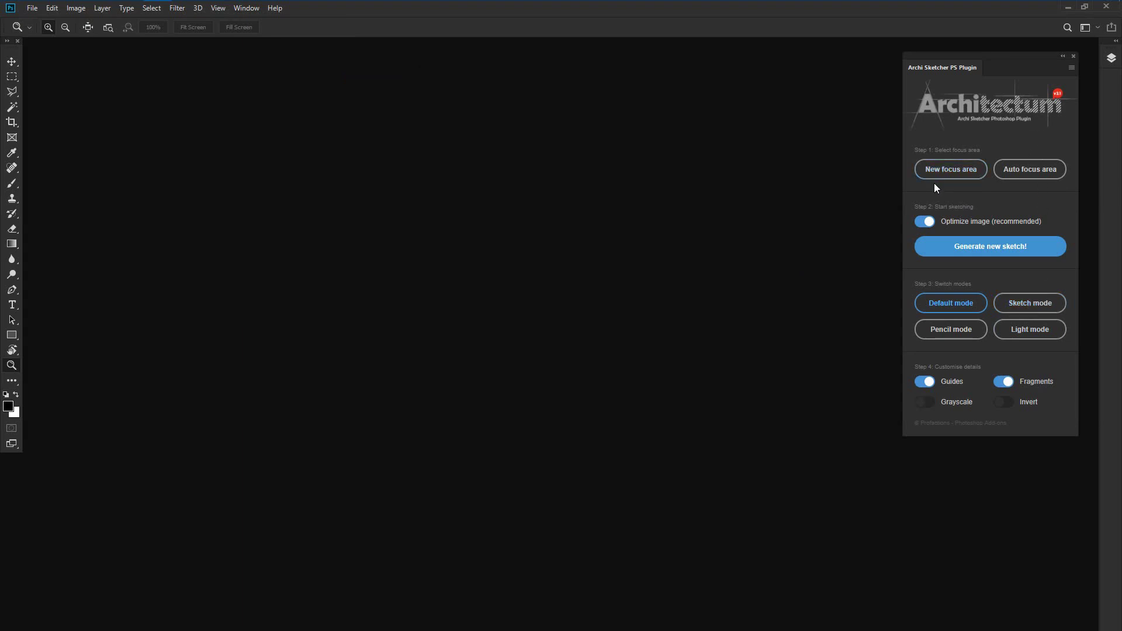
click(1073, 68)
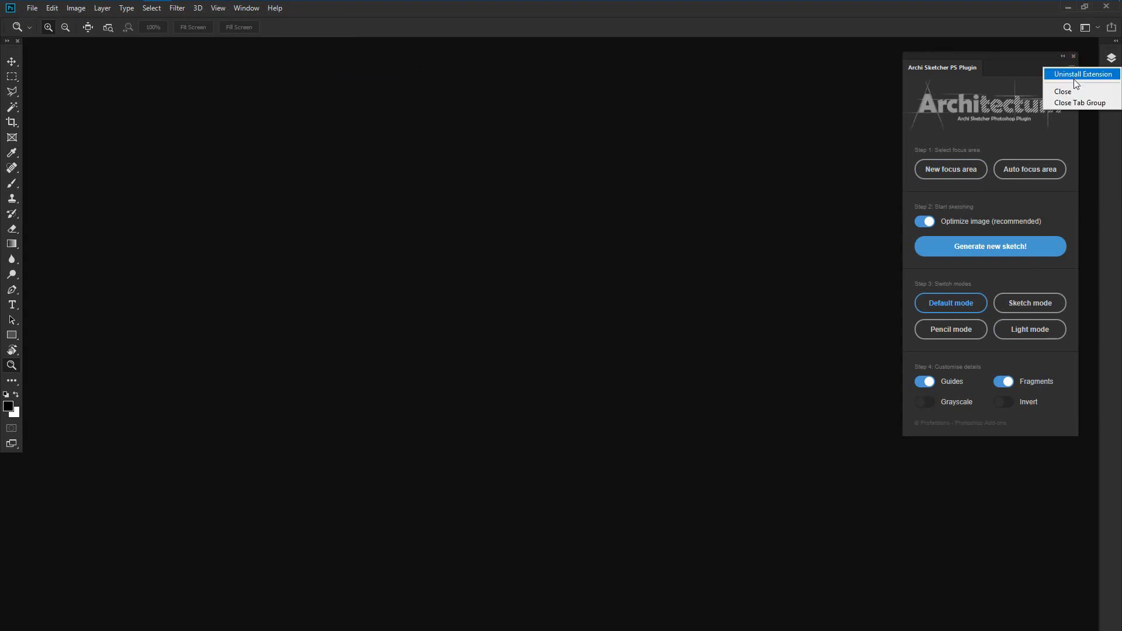
click(1075, 74)
click(587, 362)
click(629, 360)
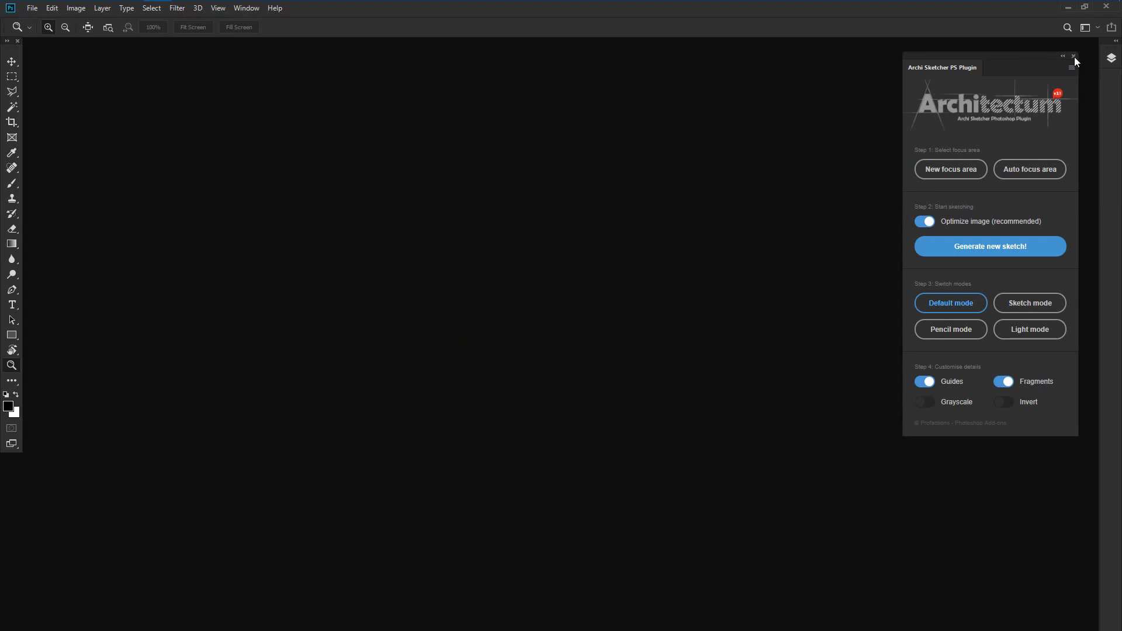
click(1075, 56)
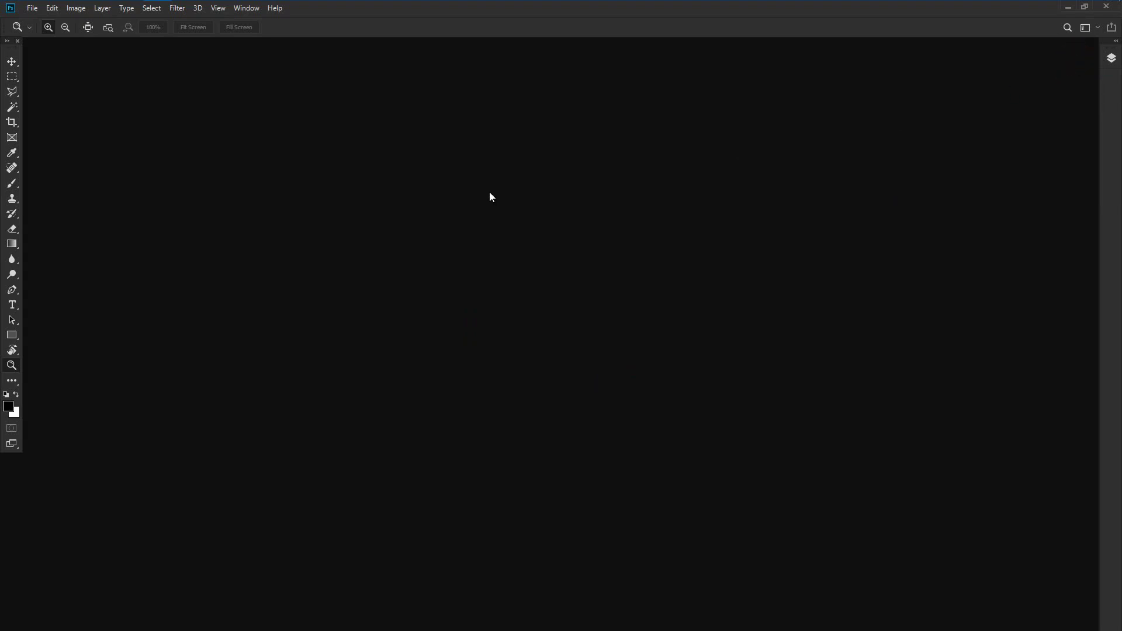
Run the graphicriver installer script via File > Scripts > Browse and dismiss the success notice
click(32, 9)
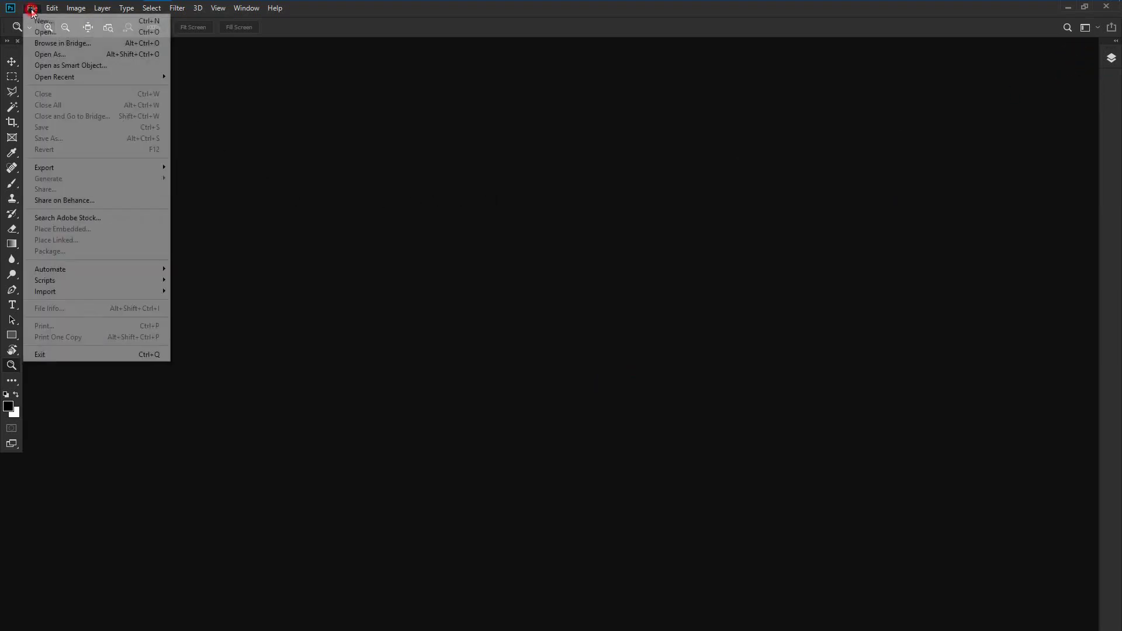
click(57, 280)
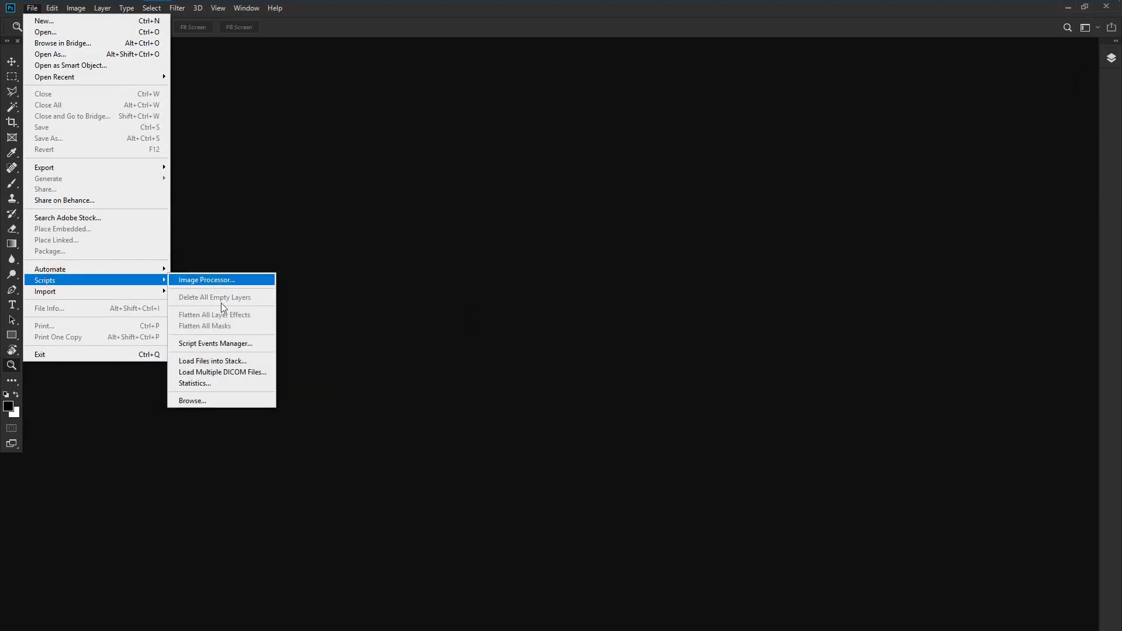
click(222, 400)
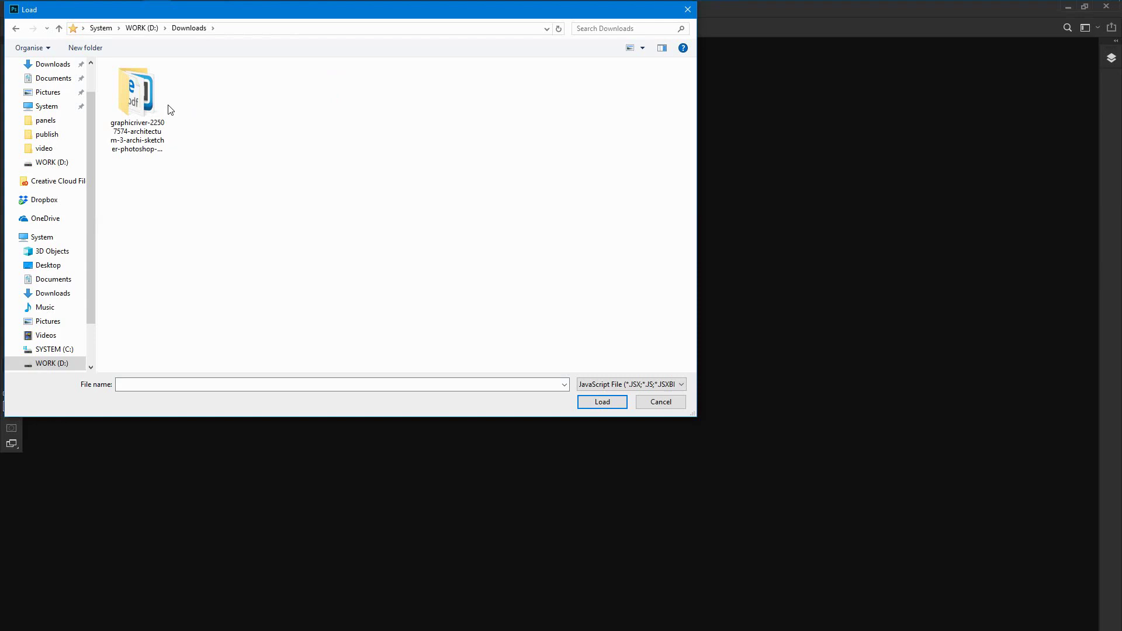
double_click(145, 105)
double_click(134, 94)
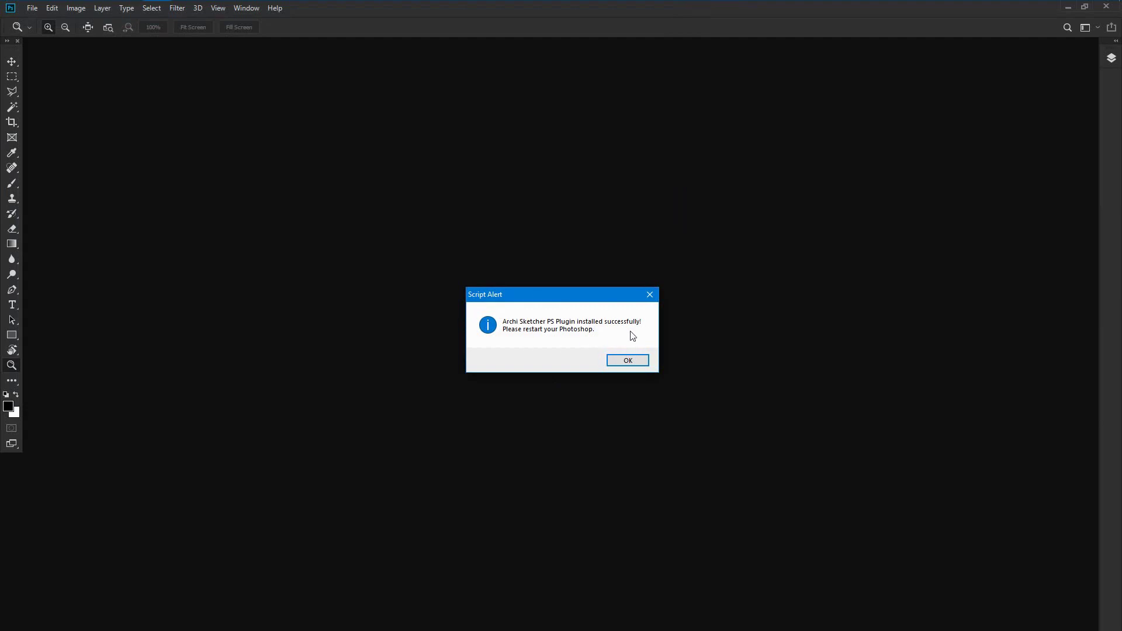
click(631, 360)
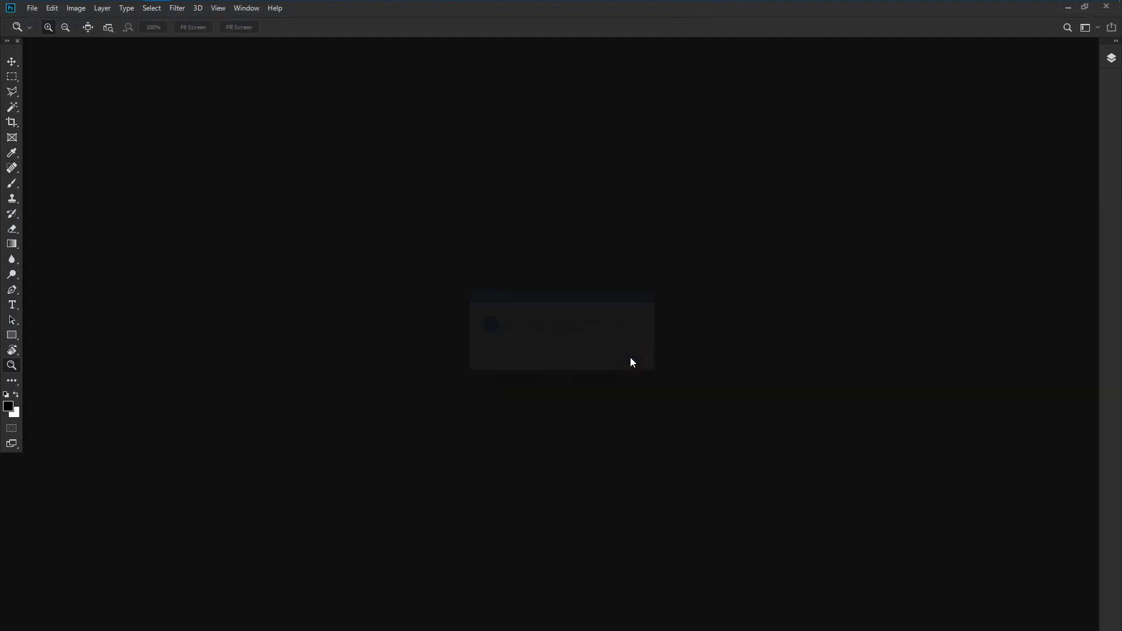
Relaunch Photoshop and open the Archi Sketcher PS Plugin panel from Window > Extensions
click(1107, 6)
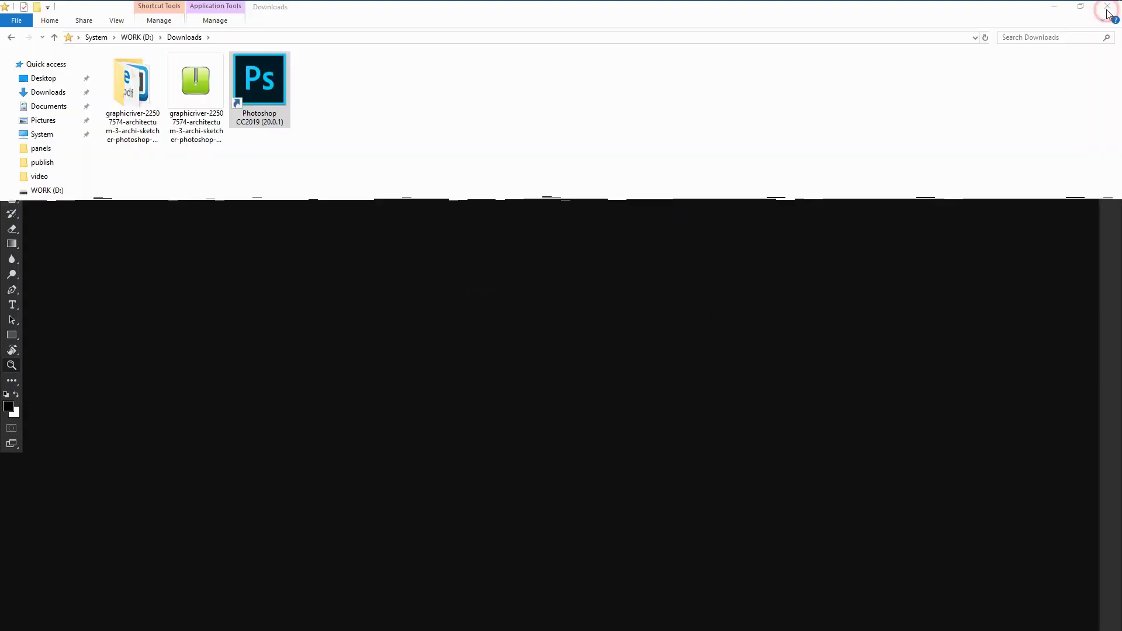
double_click(274, 93)
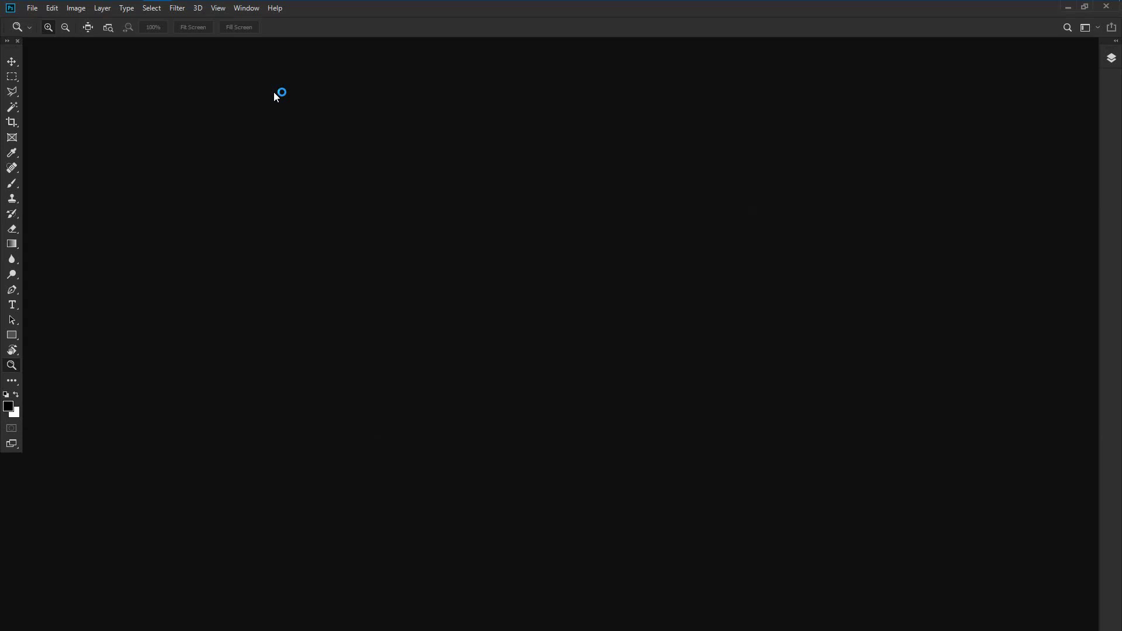
click(247, 13)
click(253, 61)
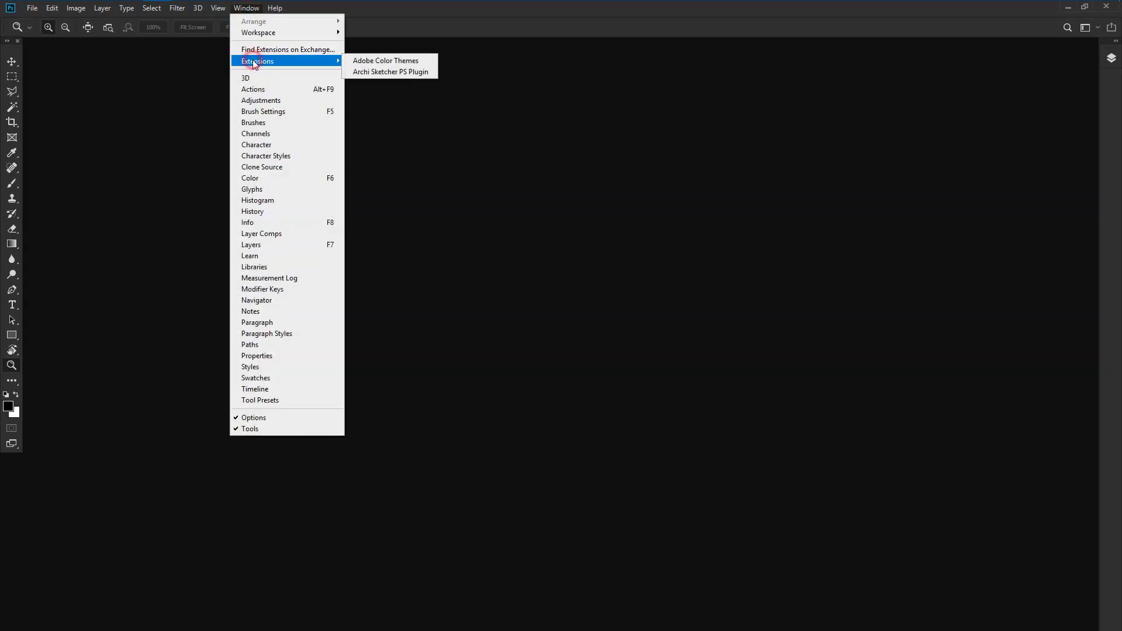
click(380, 72)
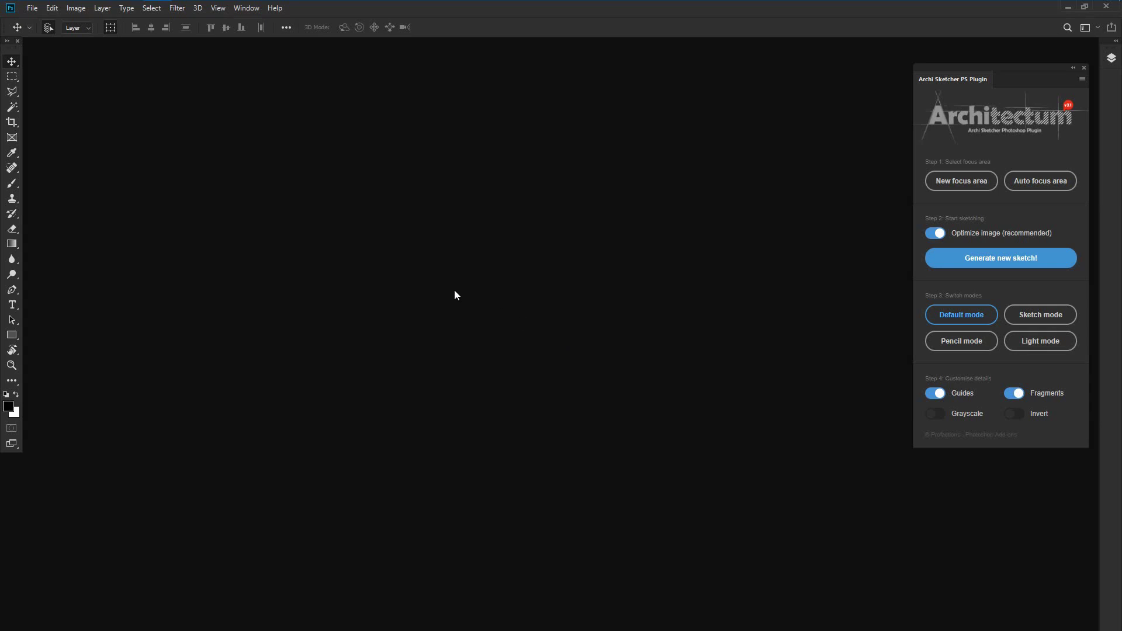
Open video2 and video11 together from the 056_Architectum3 images folder
click(32, 8)
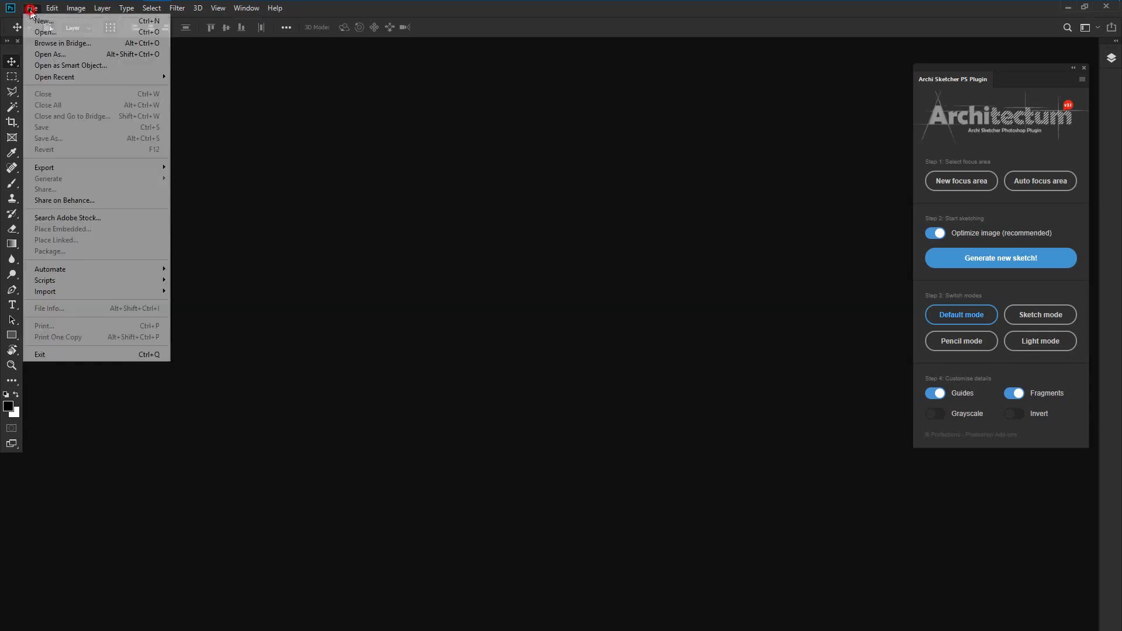
click(48, 30)
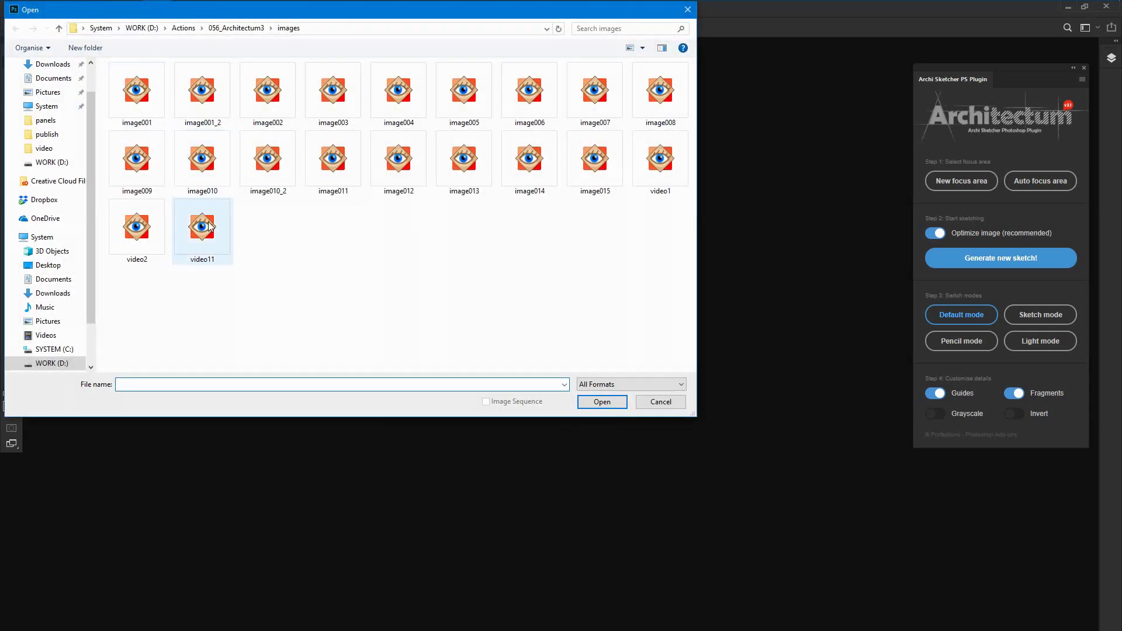
drag(239, 287, 131, 247)
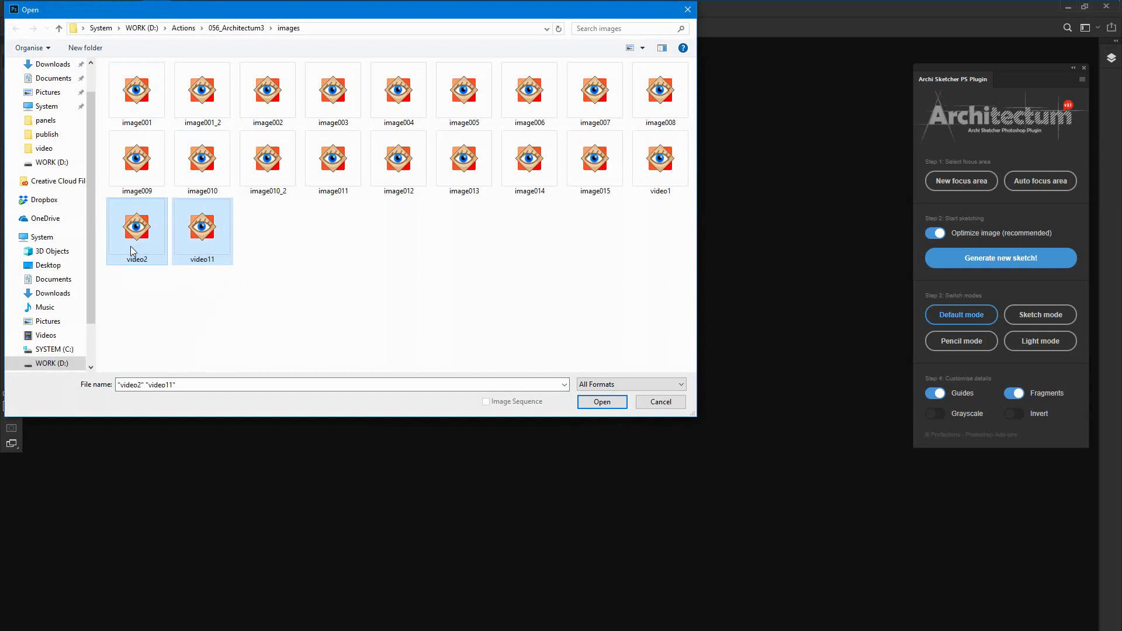
key(Return)
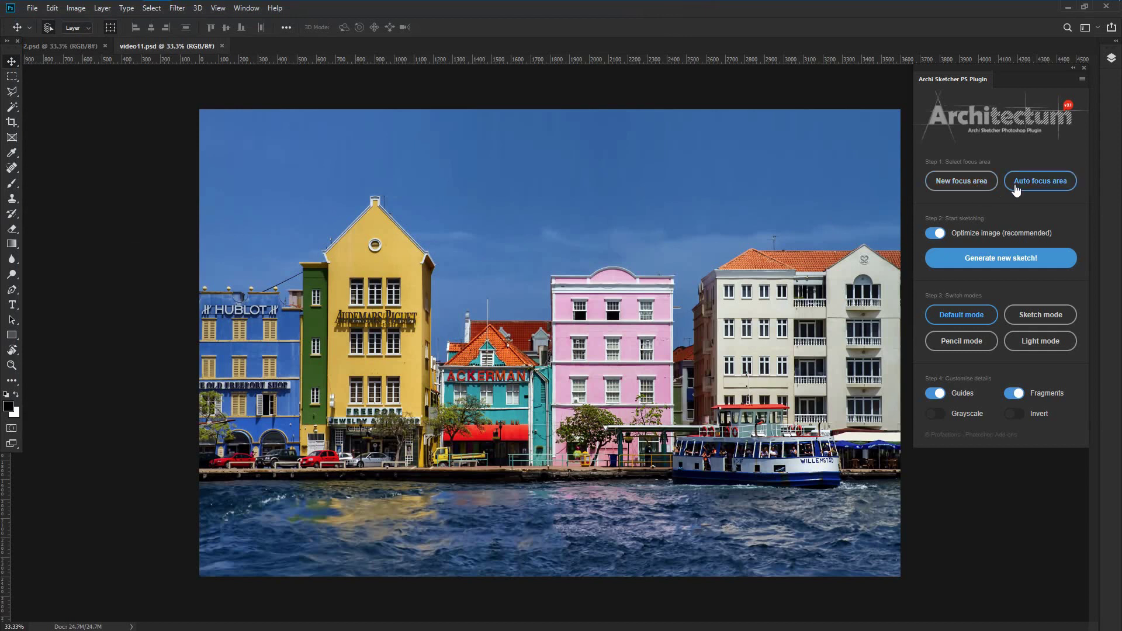
Start a new focus area and paint red over the yellow gable, yellow building and pink roofline
click(968, 186)
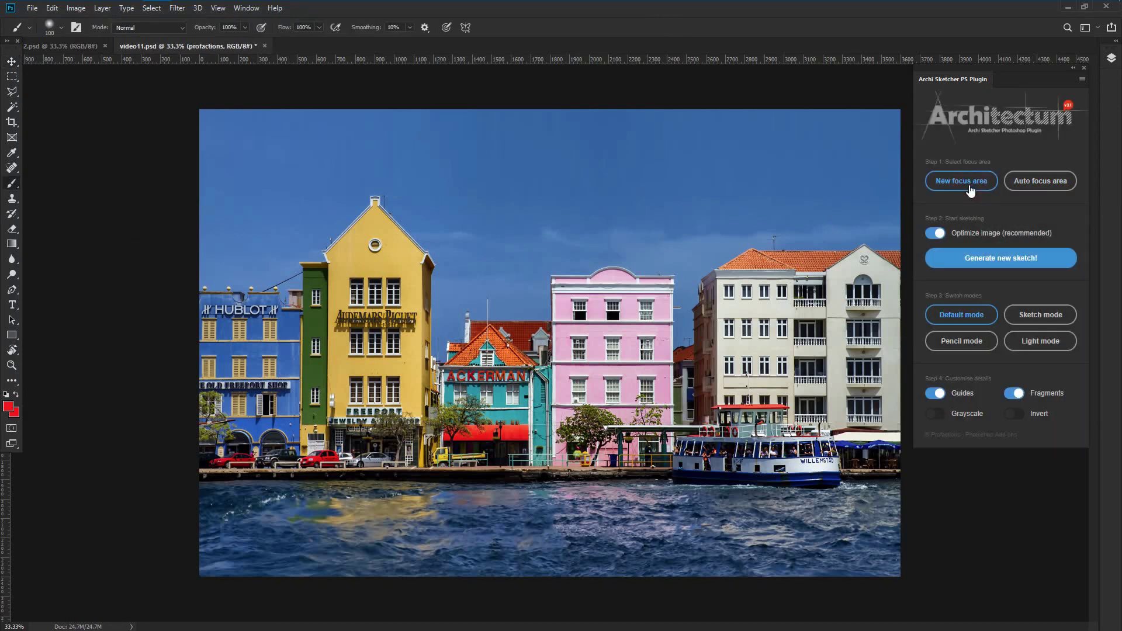
drag(375, 202, 348, 251)
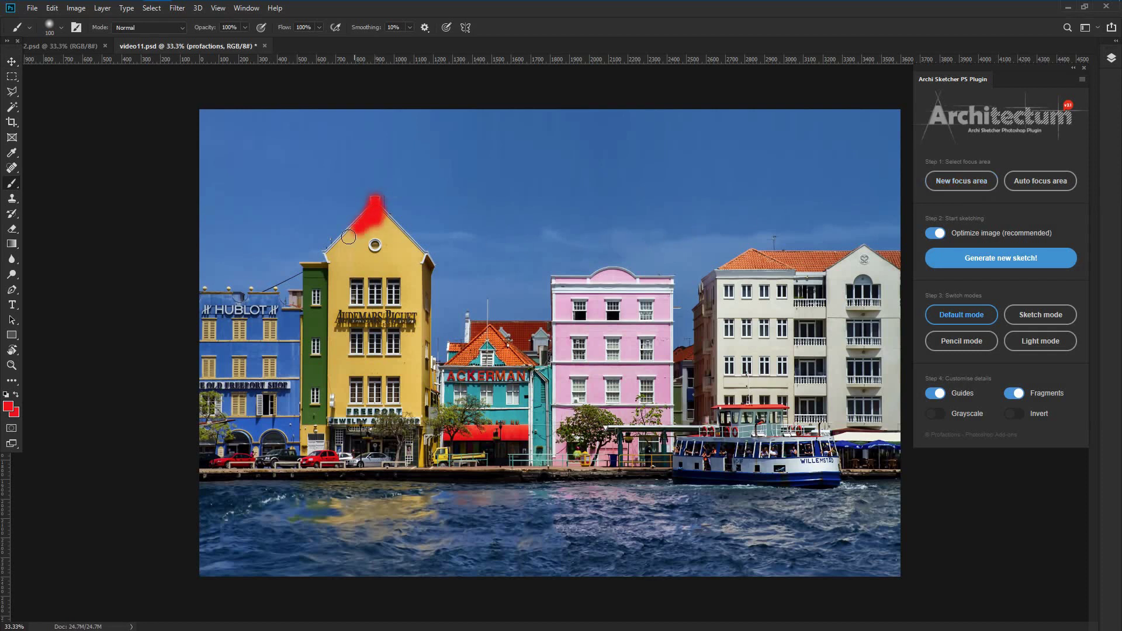
drag(378, 212, 431, 264)
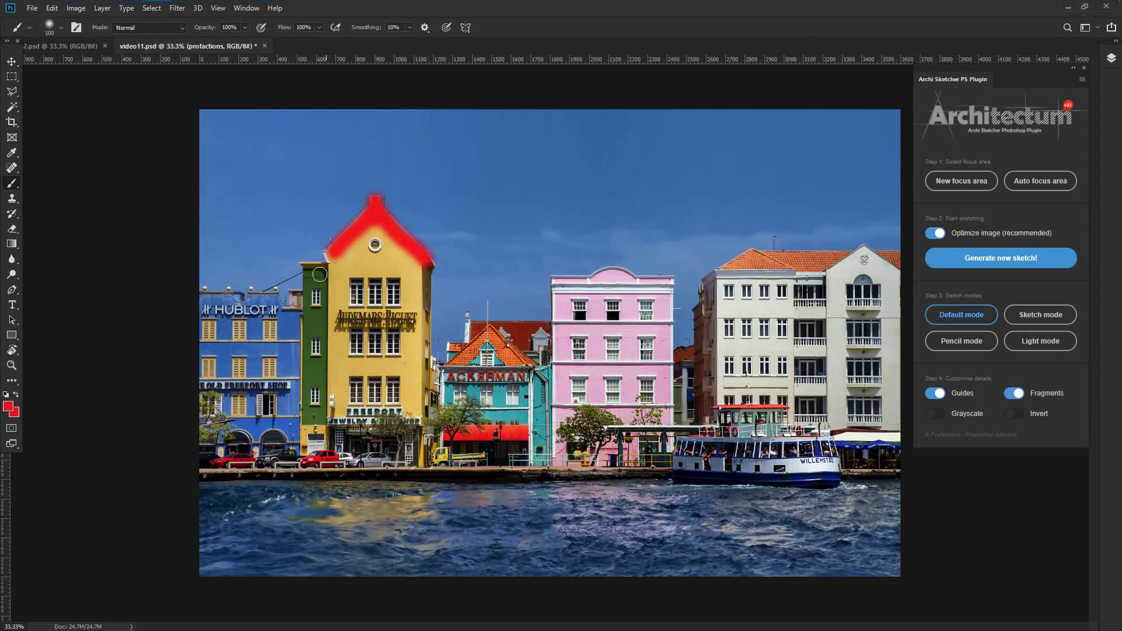
mouse_move(332, 255)
mouse_down()
mouse_move(337, 272)
mouse_move(251, 309)
mouse_move(277, 366)
mouse_move(212, 382)
mouse_move(334, 389)
mouse_move(286, 422)
mouse_move(341, 409)
mouse_move(364, 303)
mouse_up()
mouse_move(422, 270)
mouse_down()
mouse_move(423, 320)
mouse_move(445, 379)
mouse_move(468, 361)
mouse_move(455, 358)
mouse_move(468, 327)
mouse_move(624, 326)
mouse_up()
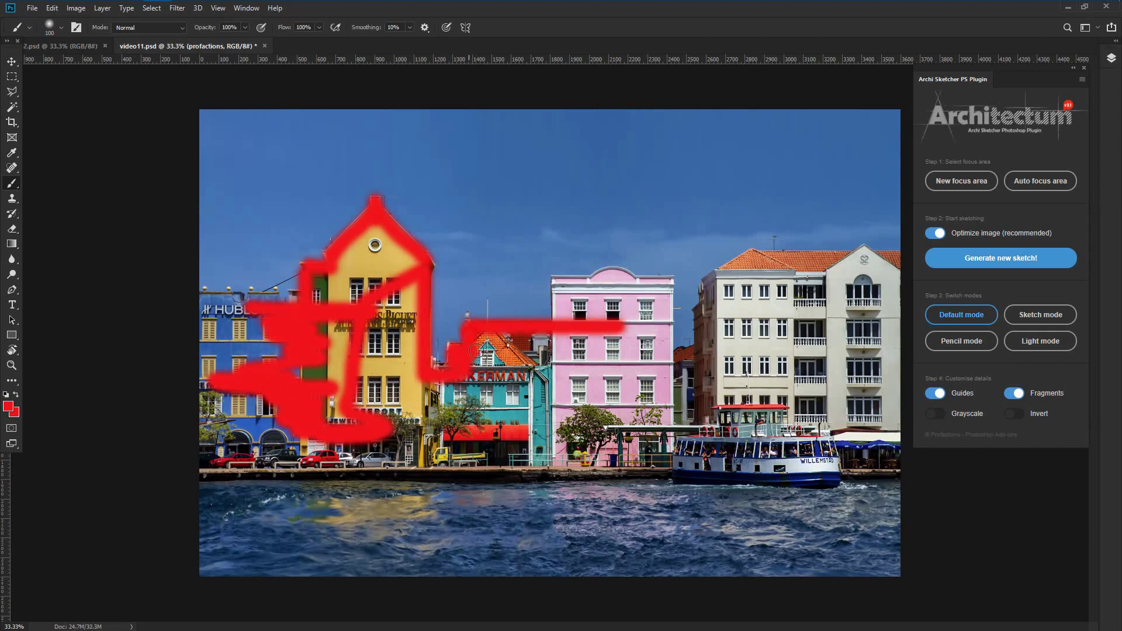
mouse_move(558, 285)
mouse_down()
mouse_move(661, 280)
mouse_move(612, 272)
mouse_move(669, 285)
mouse_move(658, 424)
mouse_up()
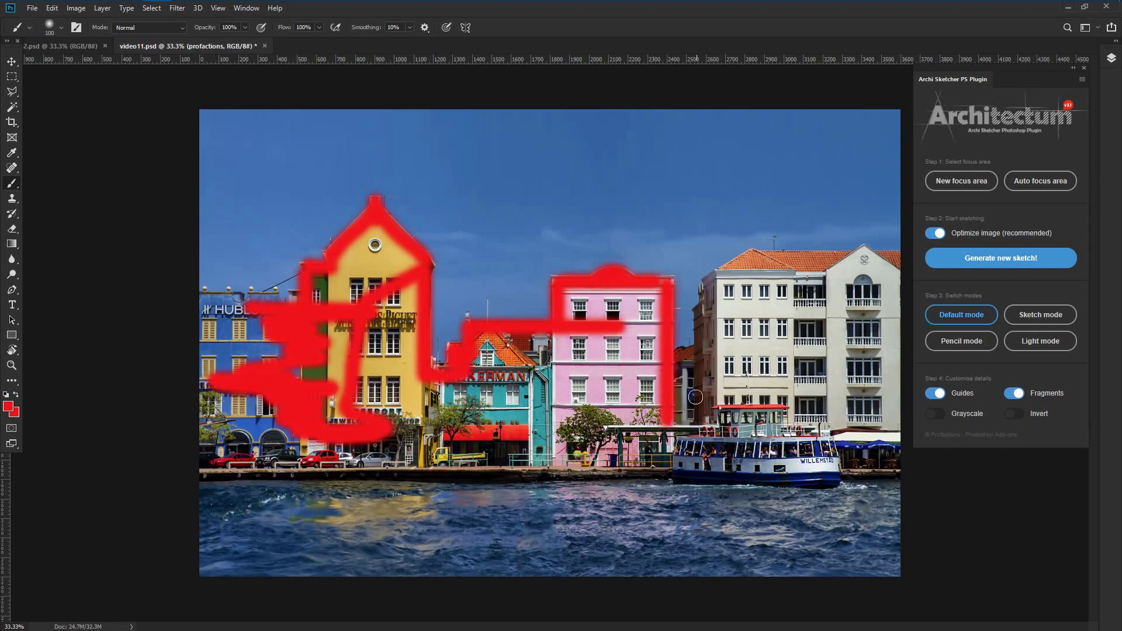
mouse_move(673, 367)
mouse_down()
mouse_move(719, 275)
mouse_move(738, 263)
mouse_move(757, 254)
mouse_move(843, 269)
mouse_up()
Cover the cream building, teal gable and pink window columns in red, touching up gaps
mouse_move(771, 278)
mouse_down()
mouse_move(743, 276)
mouse_move(682, 386)
mouse_move(672, 367)
mouse_up()
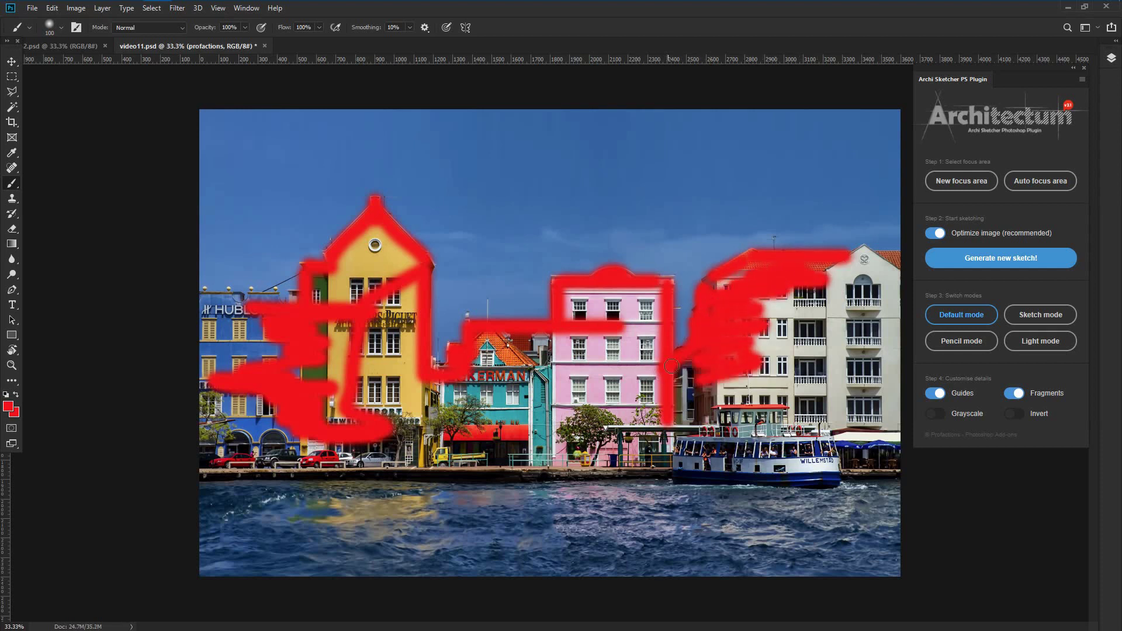
mouse_move(731, 287)
mouse_down()
mouse_move(722, 284)
mouse_move(801, 327)
mouse_move(796, 354)
mouse_move(830, 368)
mouse_move(719, 389)
mouse_move(685, 418)
mouse_move(784, 447)
mouse_move(404, 370)
mouse_up()
mouse_move(316, 278)
mouse_down()
mouse_move(313, 360)
mouse_move(300, 374)
mouse_move(338, 253)
mouse_move(358, 234)
mouse_move(371, 251)
mouse_move(389, 234)
mouse_move(403, 280)
mouse_move(412, 275)
mouse_move(409, 407)
mouse_move(397, 293)
mouse_move(382, 290)
mouse_move(354, 321)
mouse_move(330, 386)
mouse_move(394, 261)
mouse_up()
drag(484, 342, 555, 351)
mouse_move(562, 301)
mouse_down()
mouse_move(575, 345)
mouse_move(587, 293)
mouse_move(602, 380)
mouse_move(632, 360)
mouse_move(649, 383)
mouse_move(652, 295)
mouse_move(570, 293)
mouse_move(530, 375)
mouse_move(444, 389)
mouse_move(421, 409)
mouse_move(364, 375)
mouse_move(398, 444)
mouse_move(444, 421)
mouse_move(491, 426)
mouse_move(528, 340)
mouse_move(538, 462)
mouse_move(553, 409)
mouse_move(632, 400)
mouse_move(657, 307)
mouse_move(640, 412)
mouse_move(677, 378)
mouse_move(696, 397)
mouse_move(828, 389)
mouse_move(754, 405)
mouse_move(810, 327)
mouse_move(736, 352)
mouse_move(836, 410)
mouse_move(859, 409)
mouse_move(859, 344)
mouse_move(810, 343)
mouse_move(839, 379)
mouse_move(816, 339)
mouse_move(844, 289)
mouse_up()
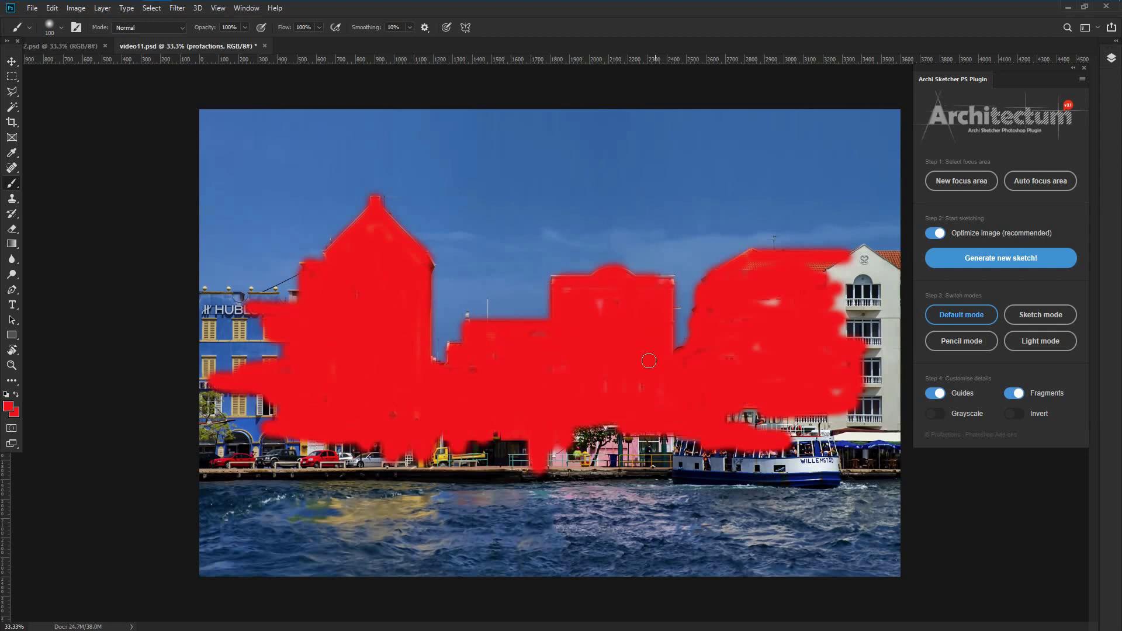
drag(767, 310, 712, 353)
Leave Optimize image on after toggling it, then generate the new sketch
click(936, 235)
click(936, 234)
click(936, 234)
click(936, 234)
click(1001, 266)
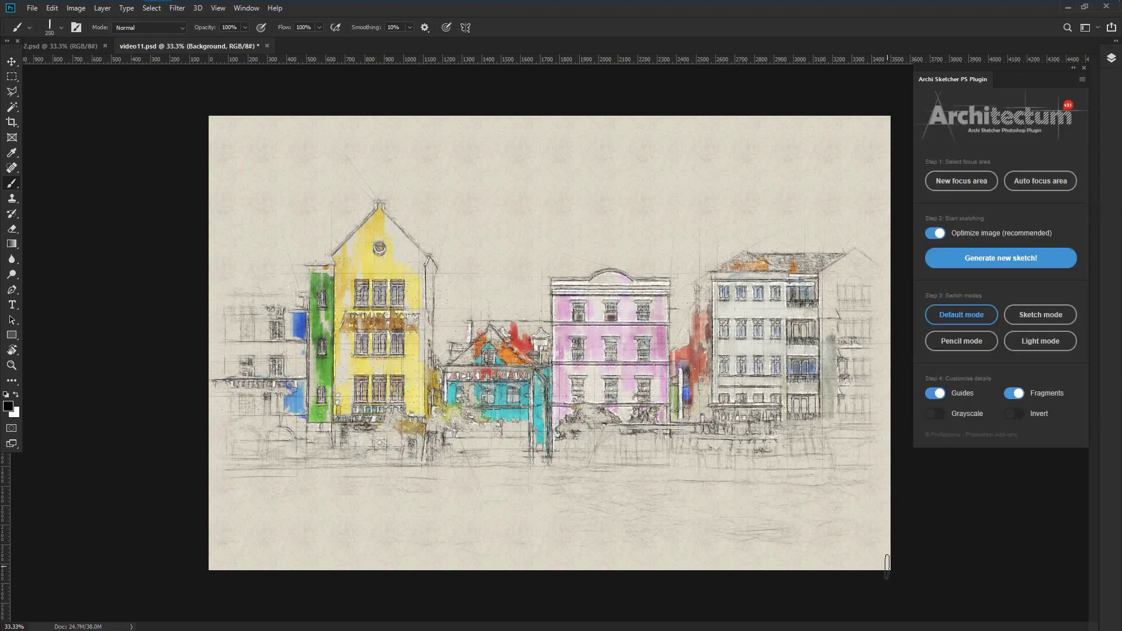
Zoom the canvas to 50% and compare the Default, Sketch and Pencil modes
click(11, 365)
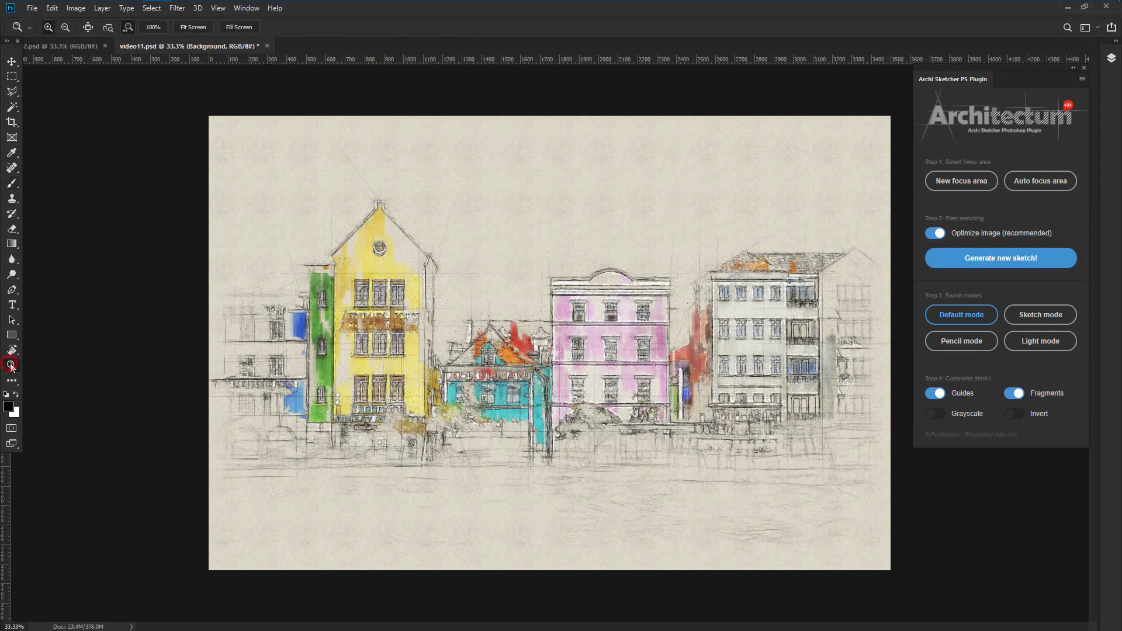
click(557, 335)
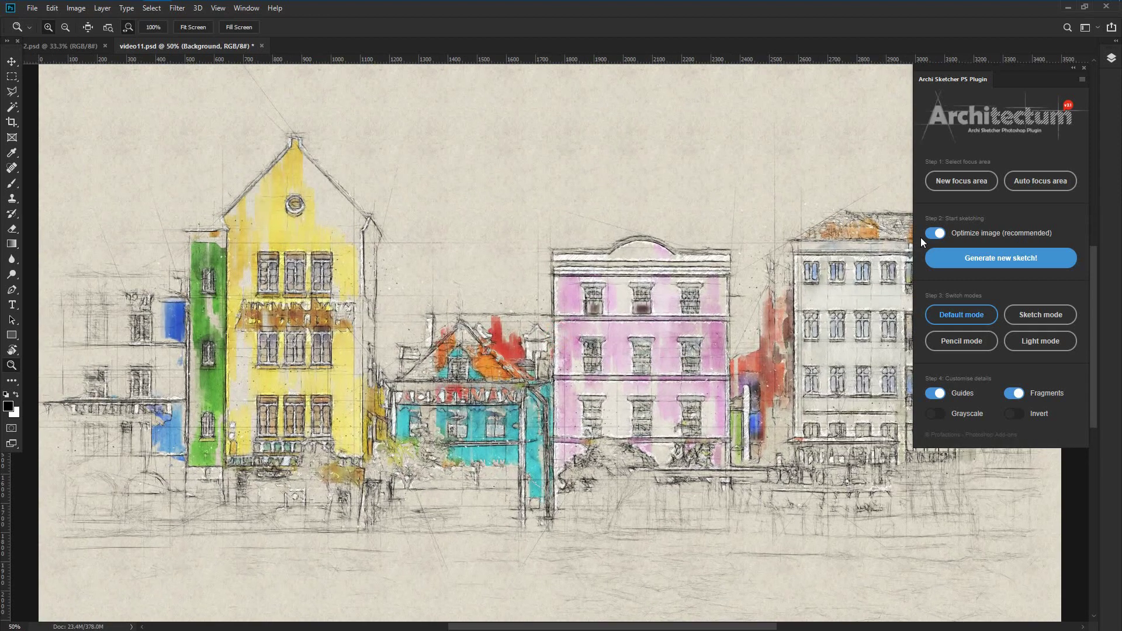
click(980, 316)
click(1041, 316)
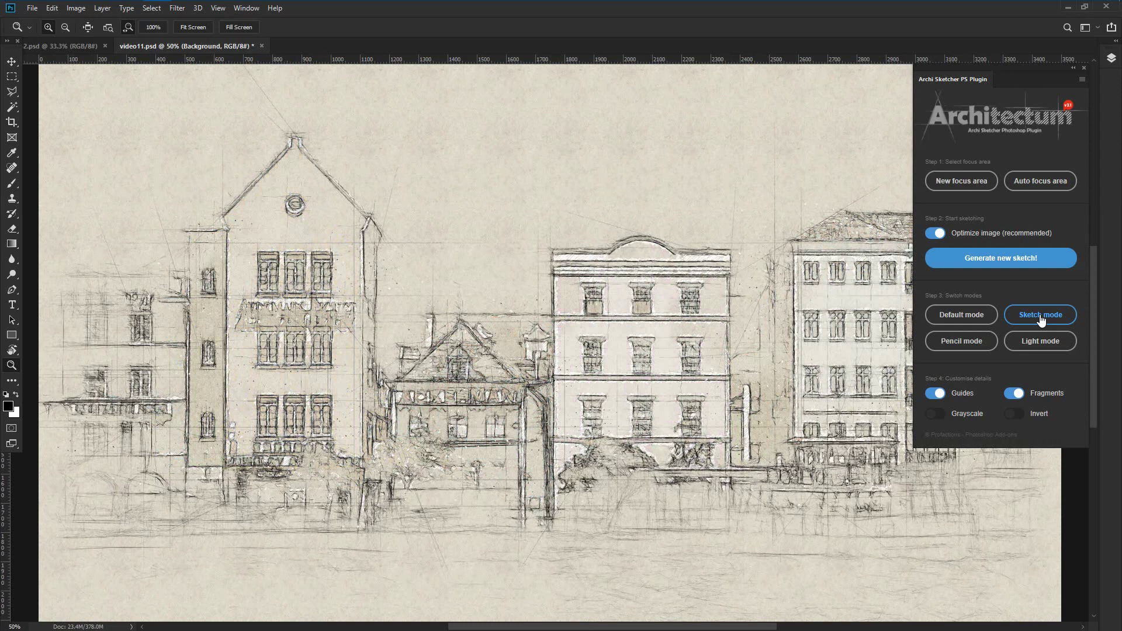
click(976, 342)
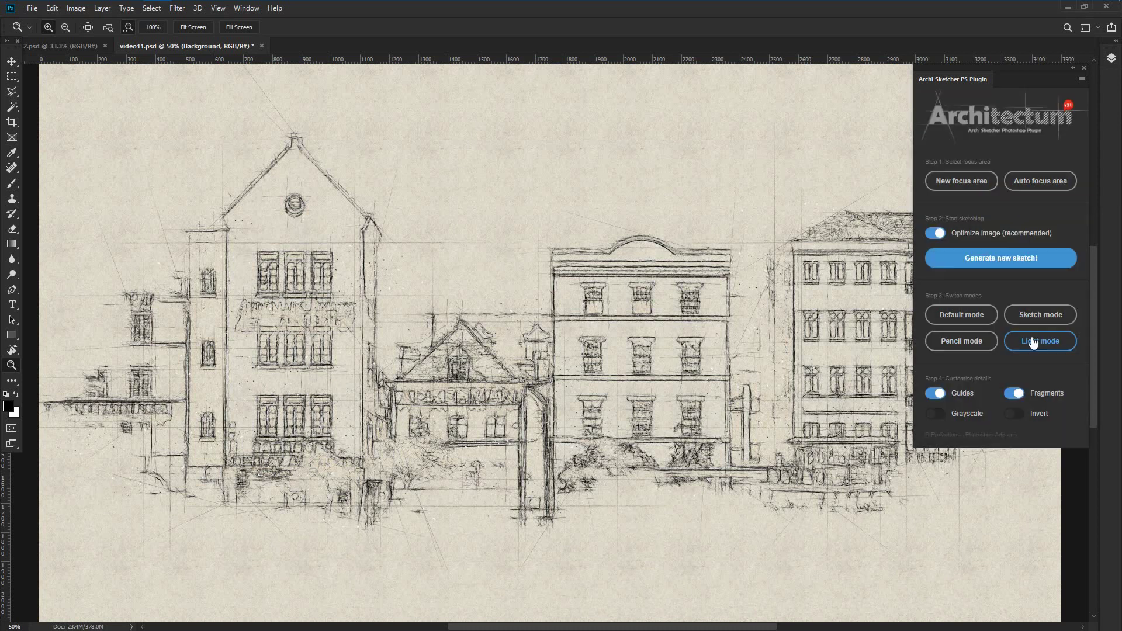
click(983, 319)
click(977, 342)
click(1030, 316)
click(984, 318)
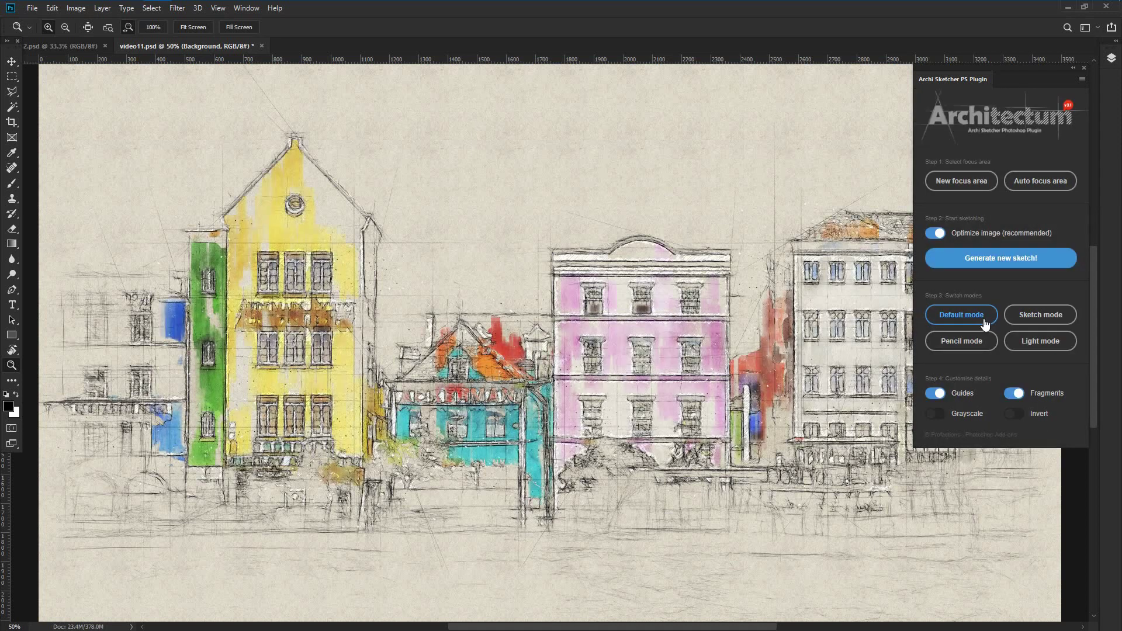
Settle on Pencil mode with Guides off, and toggle Fragments off and back on
click(938, 394)
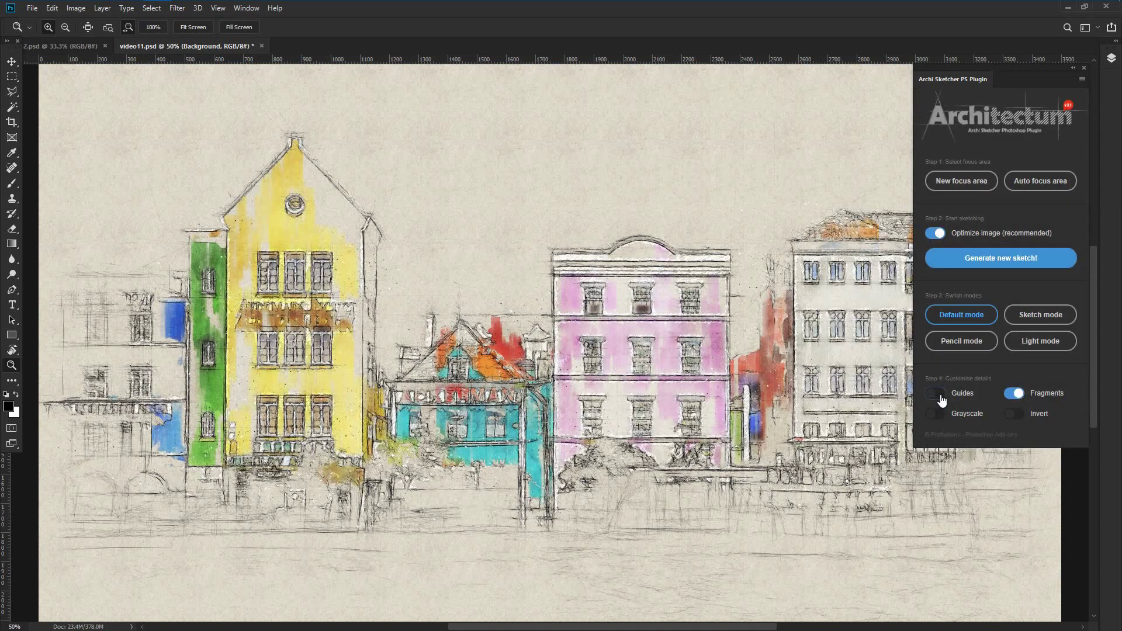
click(963, 346)
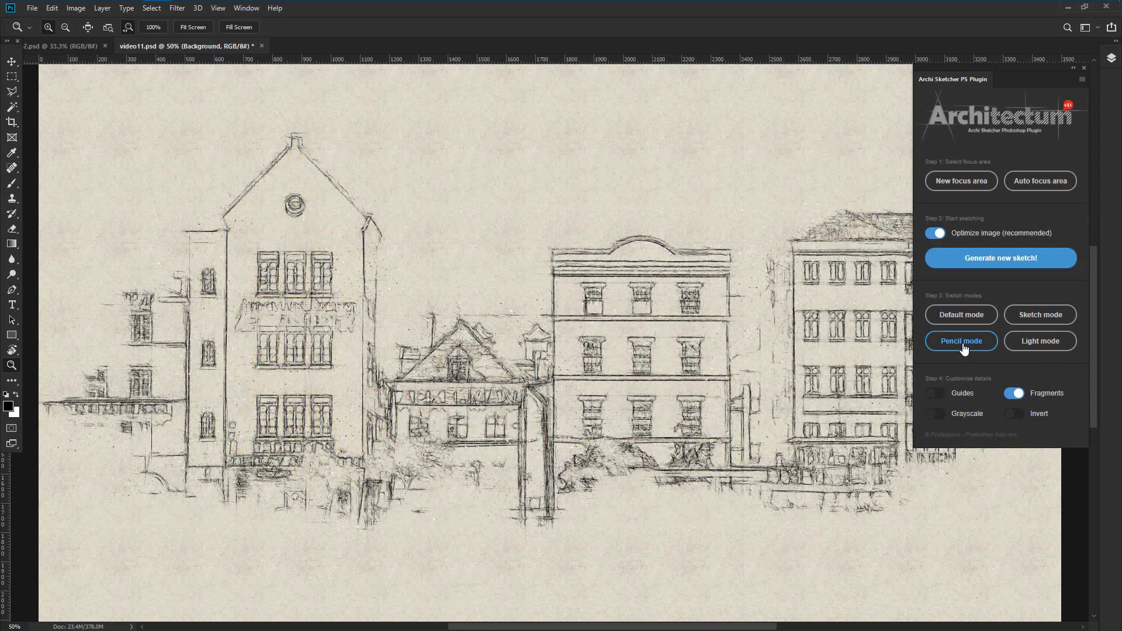
click(937, 394)
click(938, 394)
click(938, 394)
click(937, 394)
click(1015, 394)
click(1015, 394)
click(1016, 394)
click(1015, 394)
Invert the sketch, turn Guides on, and try the Sketch and Light modes
click(1014, 414)
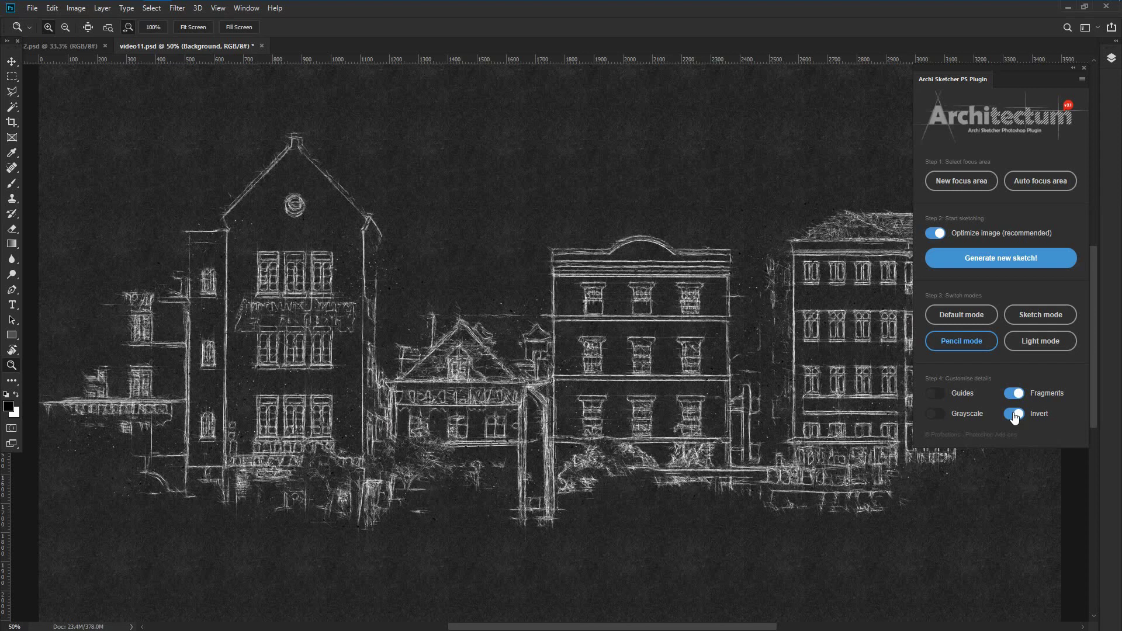
click(937, 393)
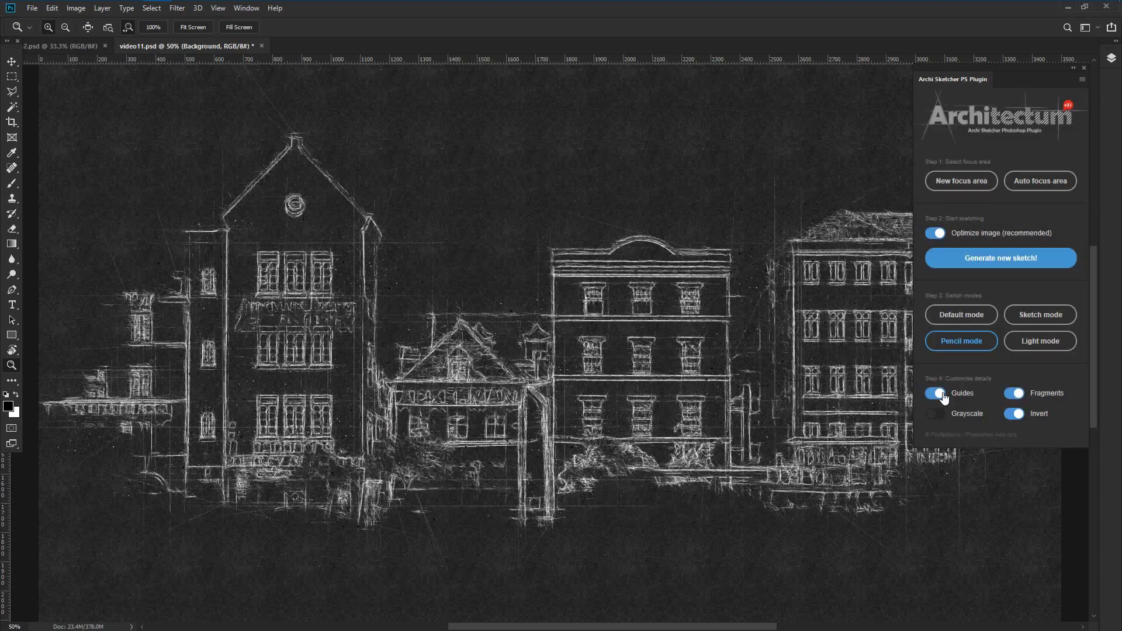
click(1035, 322)
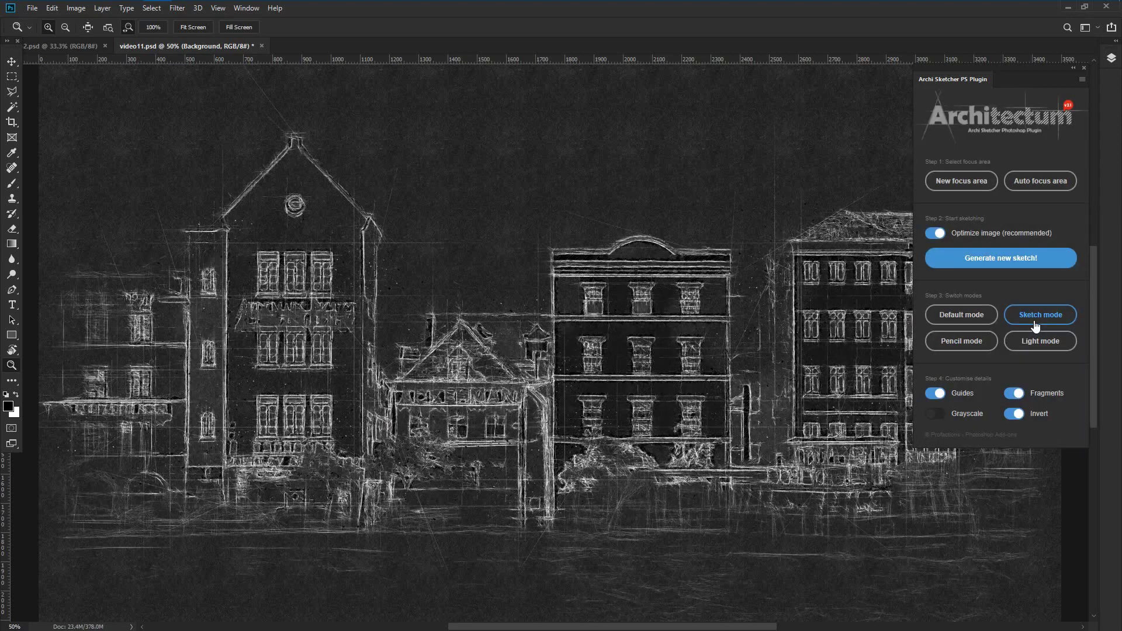
click(1037, 345)
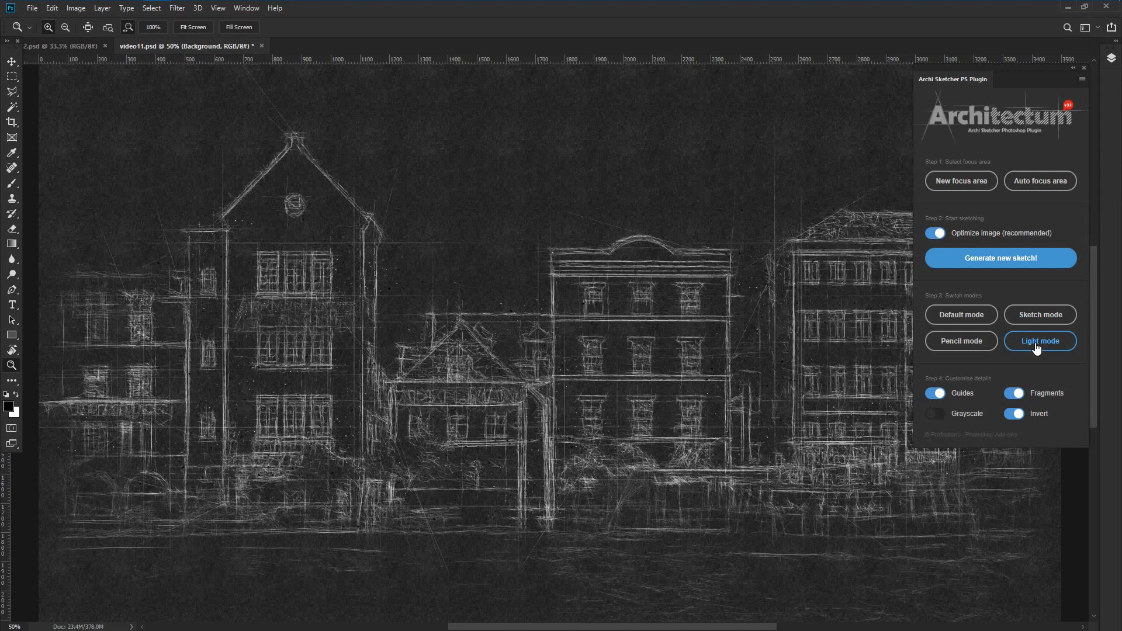
Undo the inversion, toggle Grayscale off, restore Default mode, and show the 2.psd photo
click(1016, 414)
click(940, 415)
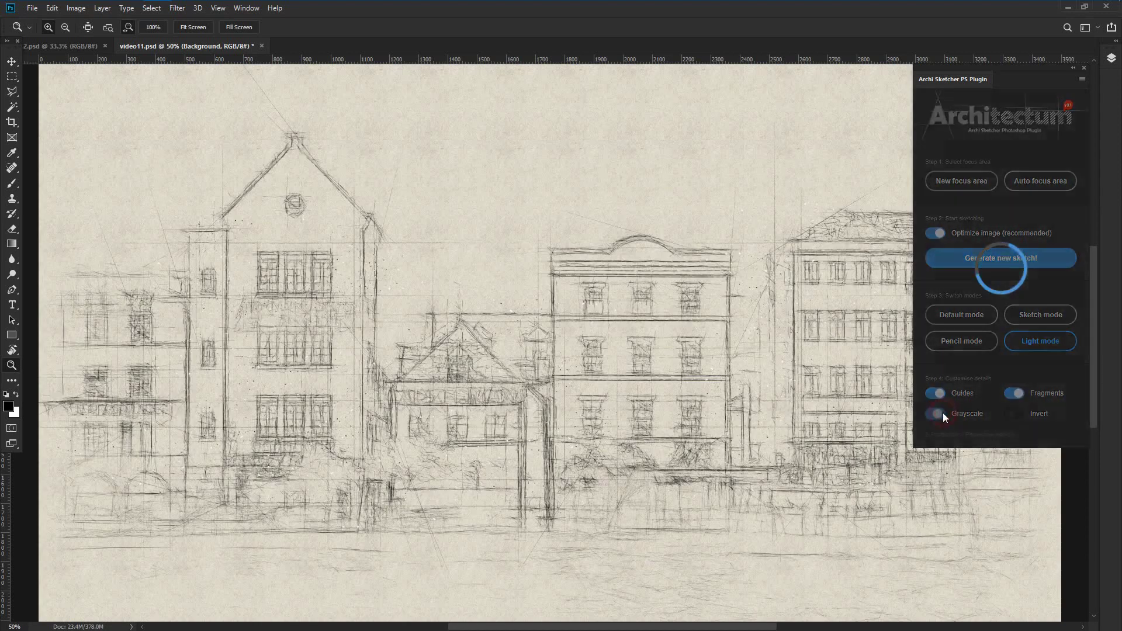
click(939, 415)
click(973, 314)
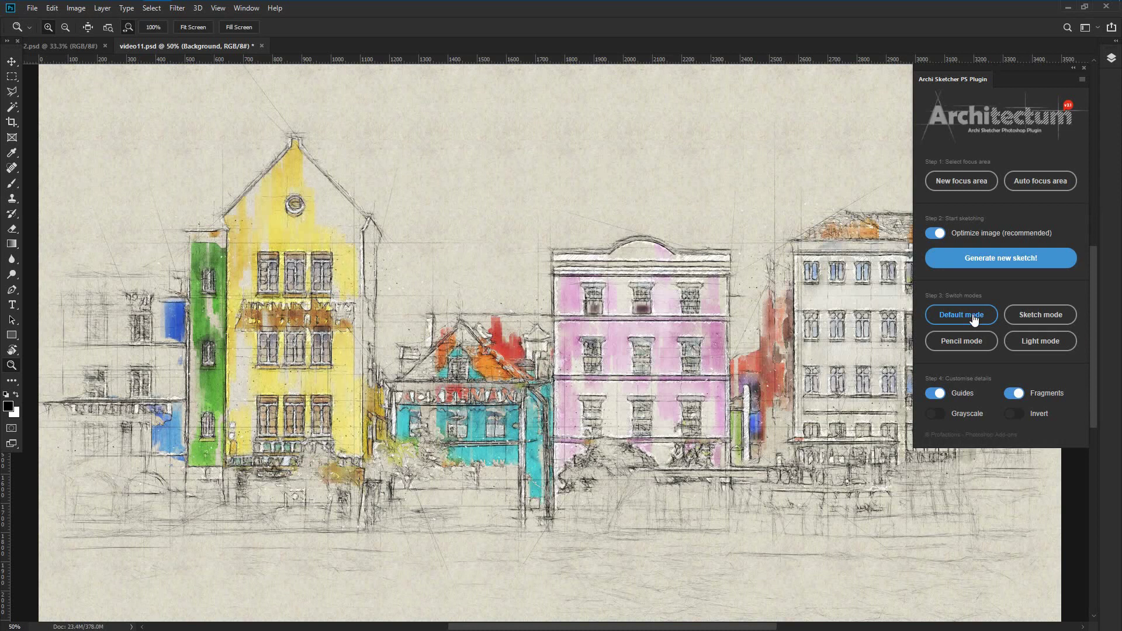
click(82, 46)
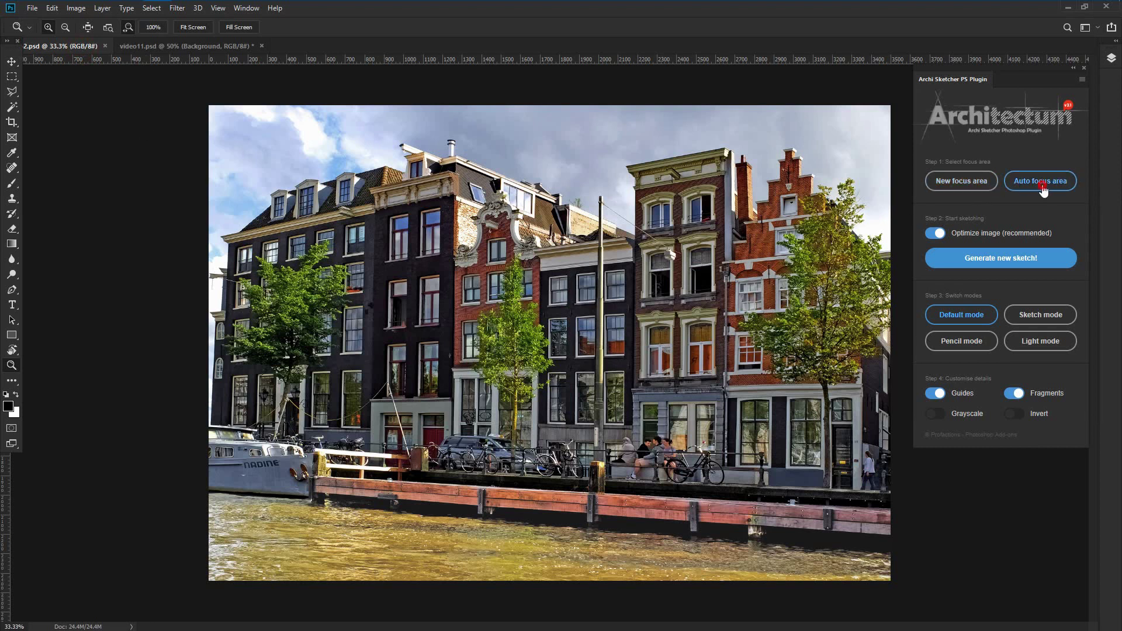
Auto-mark the canal houses as the focus area and generate the new sketch
click(1043, 186)
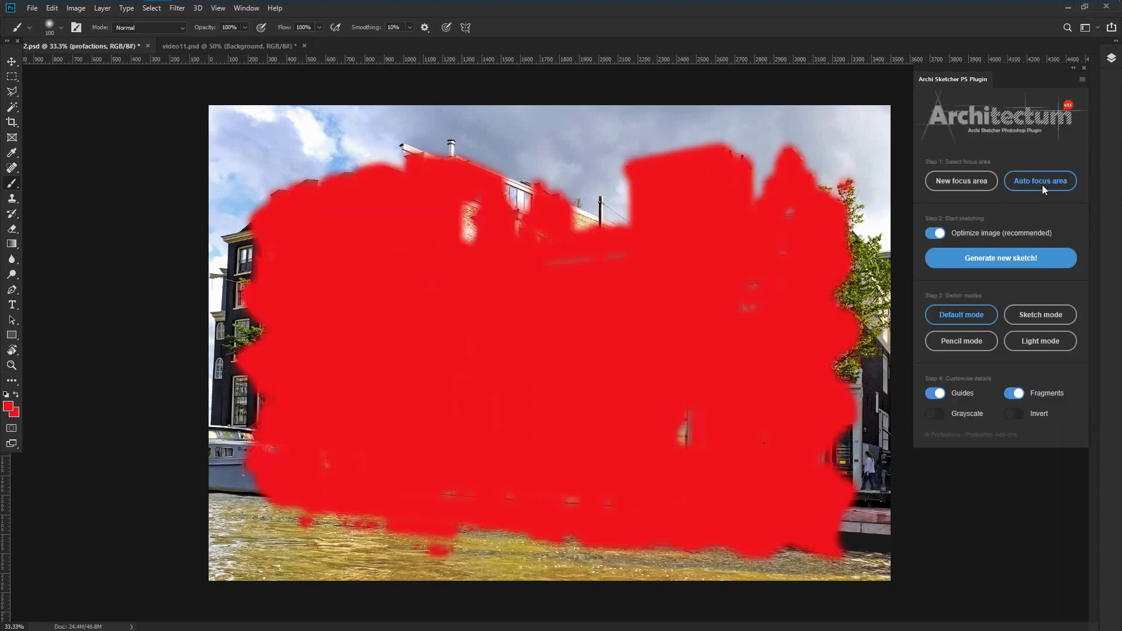
click(1014, 262)
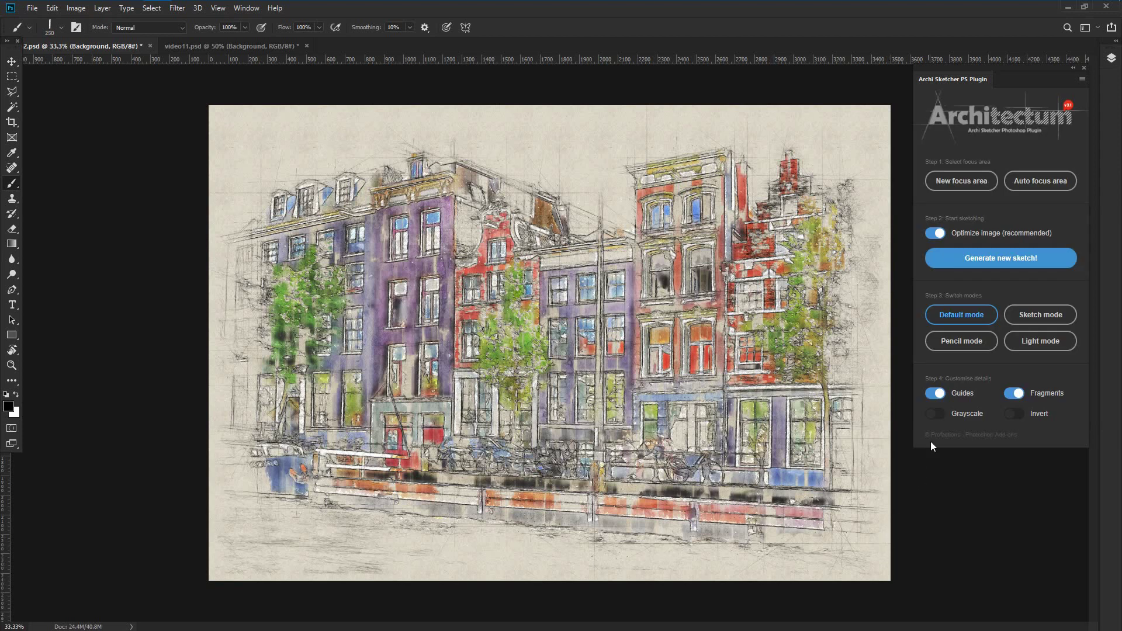
Preview the Default, Sketch, Pencil and Light styles, then zoom in on the house facades
click(969, 322)
click(1036, 317)
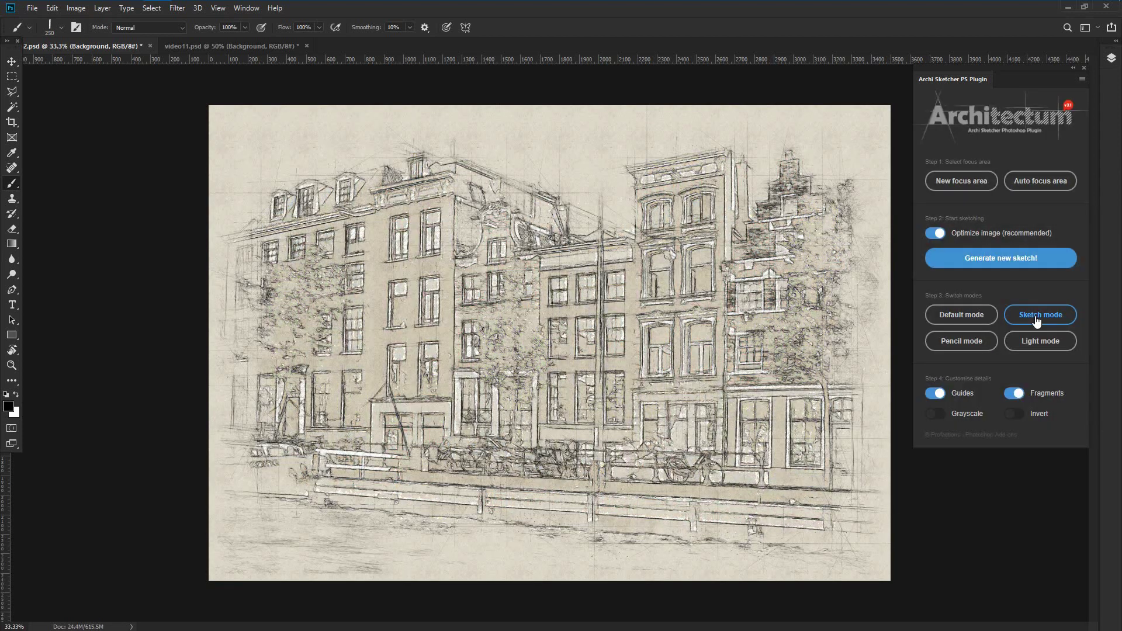
click(976, 345)
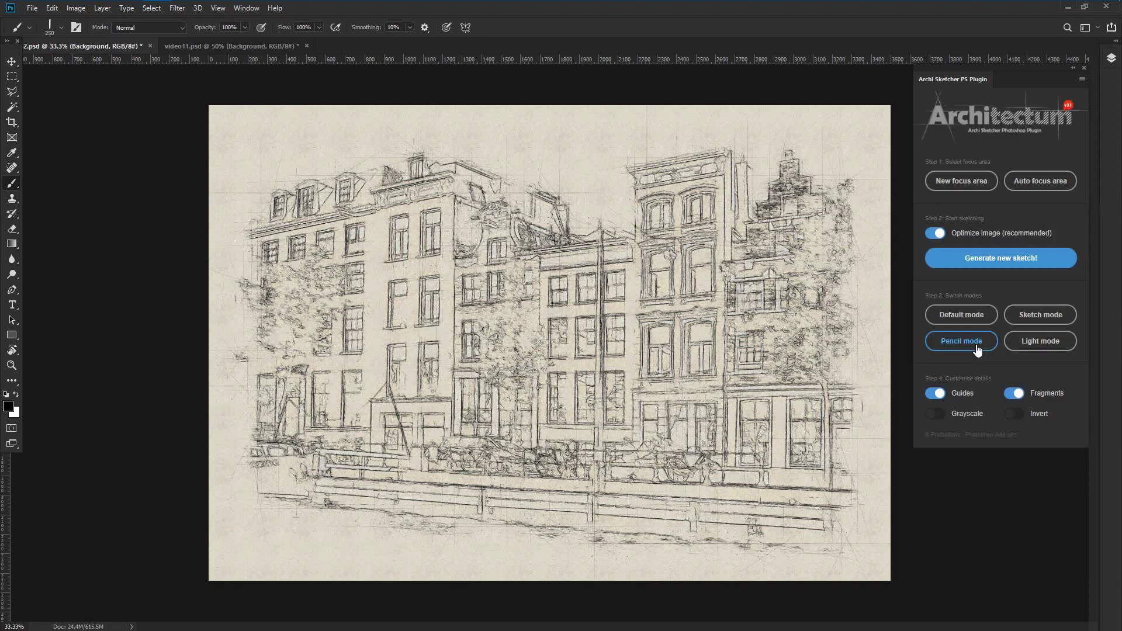
click(1012, 346)
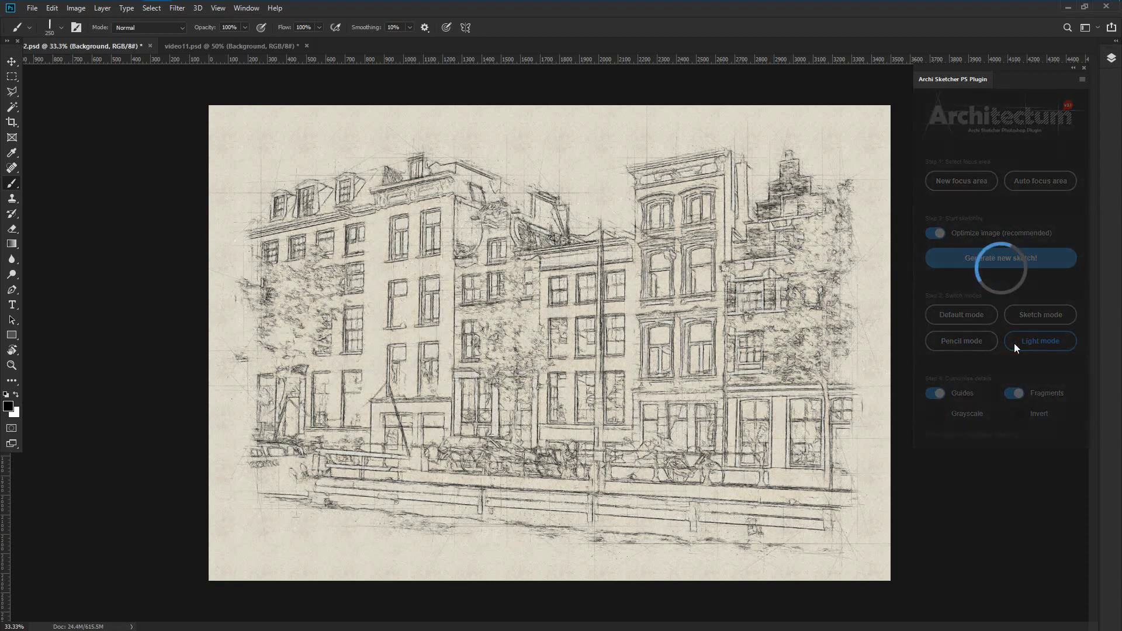
click(11, 365)
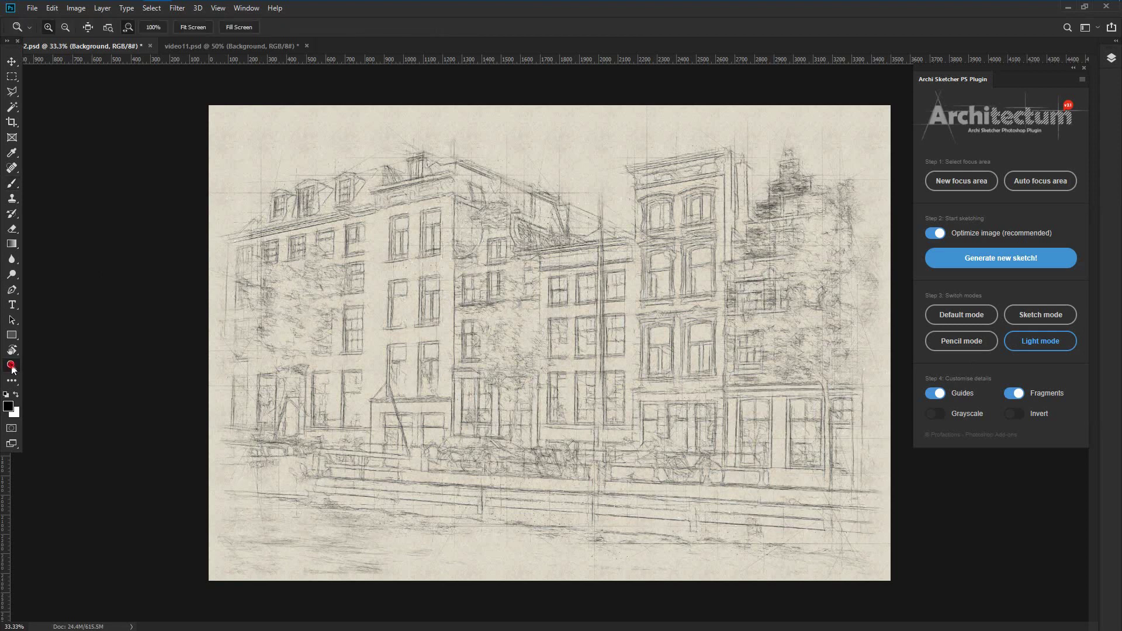
click(535, 253)
Cycle the styles again, settle on Light, and turn off Guides and Fragments
click(960, 315)
click(1036, 316)
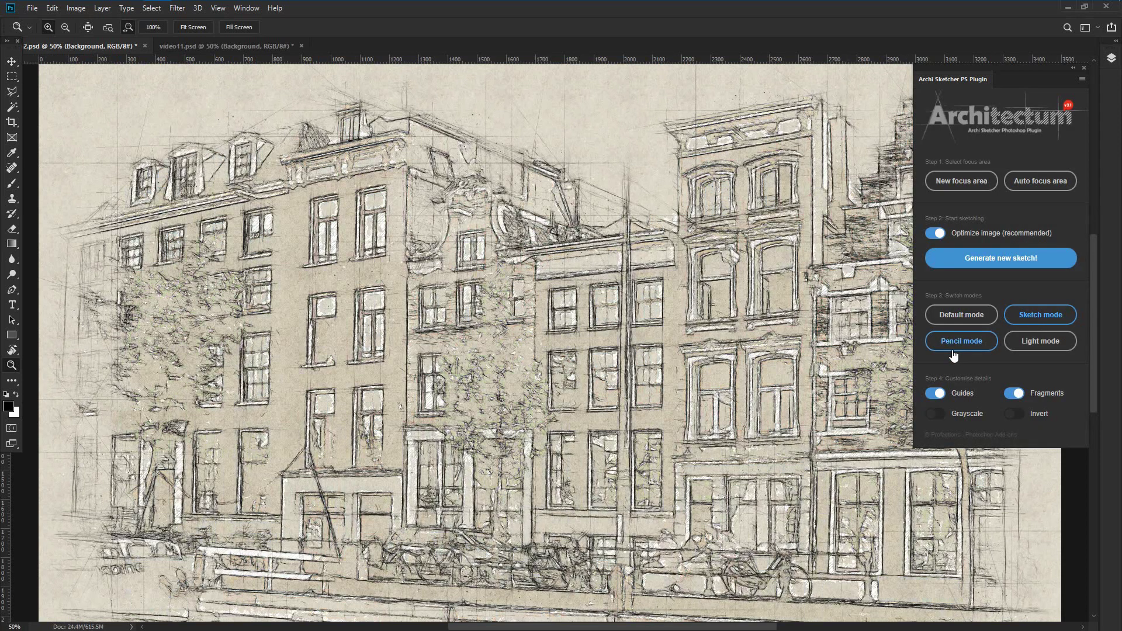
click(954, 343)
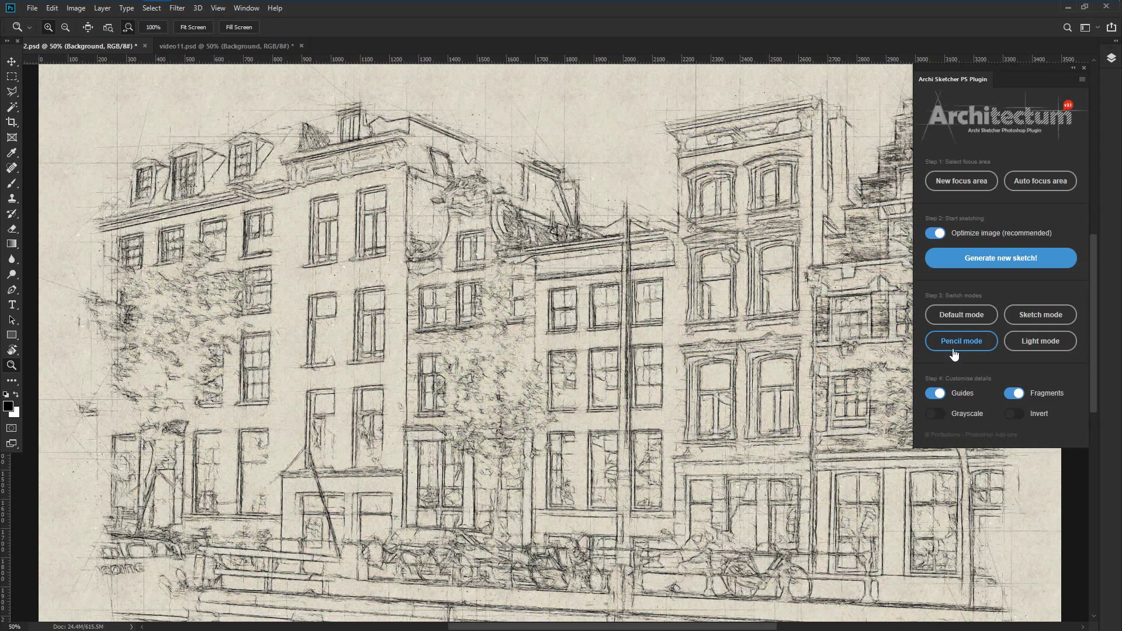
click(1036, 350)
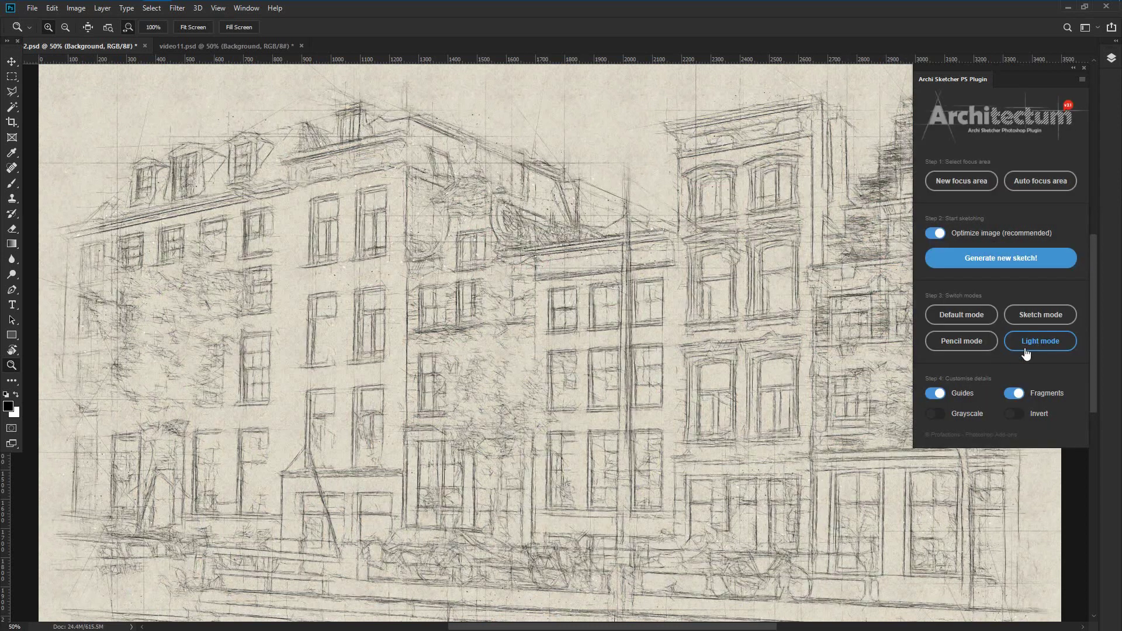
click(936, 395)
click(1014, 393)
Invert the sketch and turn Guides and Fragments back on
click(1013, 414)
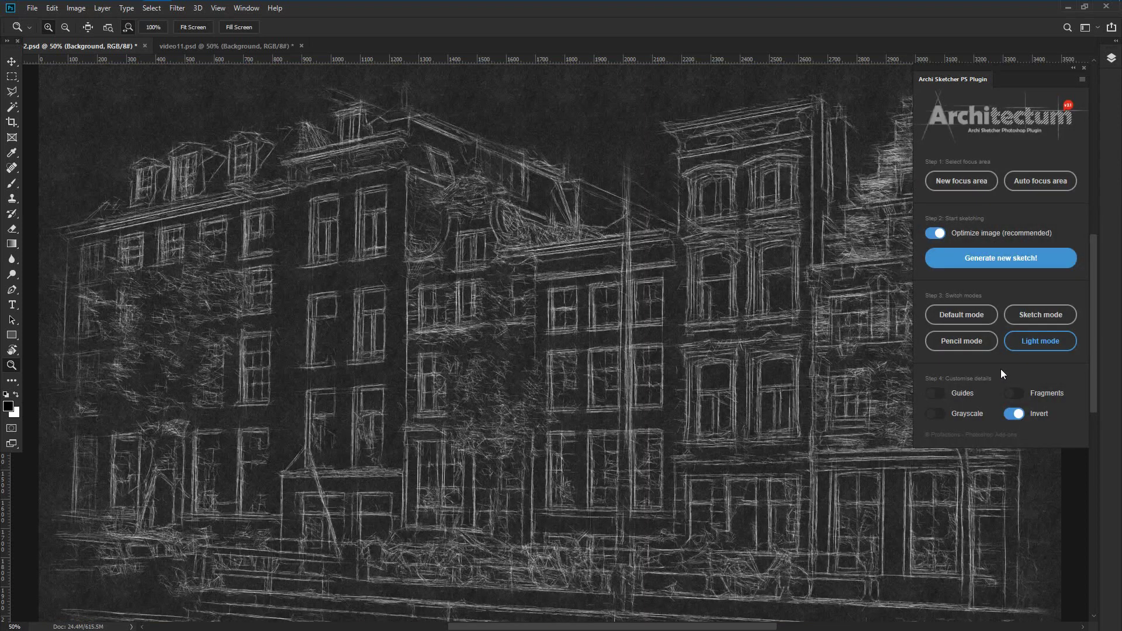
click(928, 397)
click(1015, 393)
Return through Pencil and Sketch to Default style, remove the inversion, then switch to the other document
click(976, 346)
click(1030, 317)
click(985, 320)
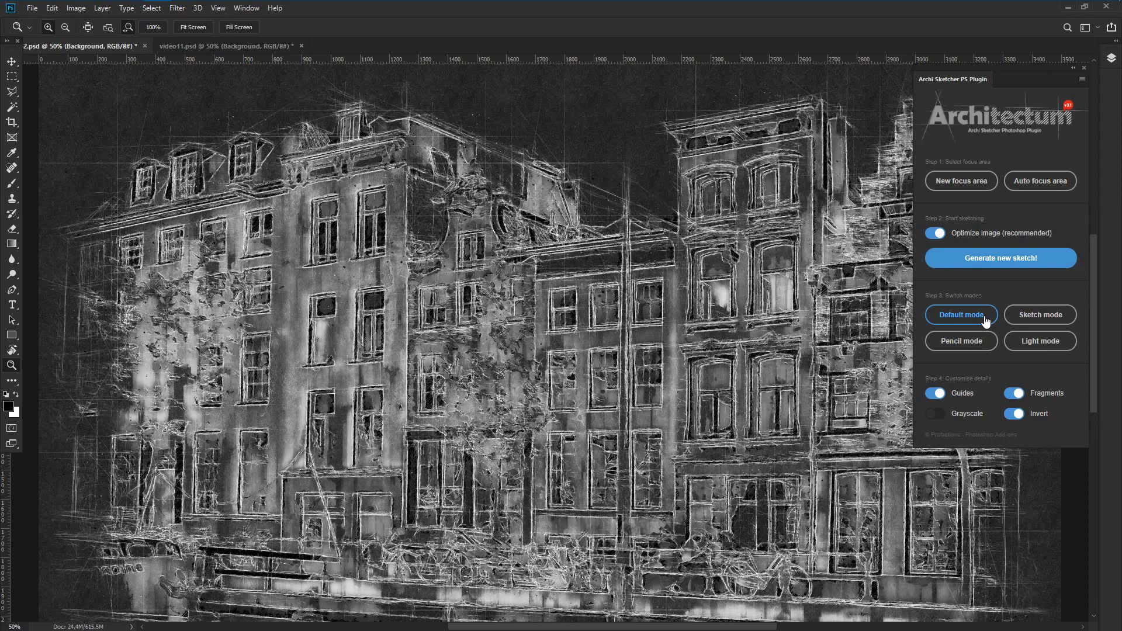
click(1012, 415)
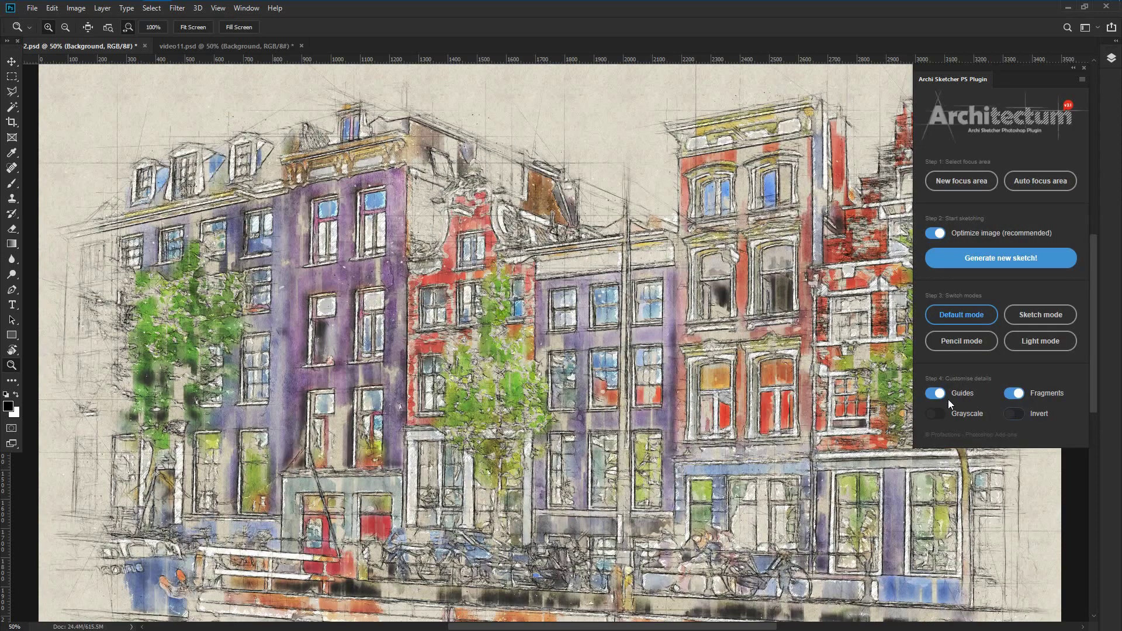
click(194, 48)
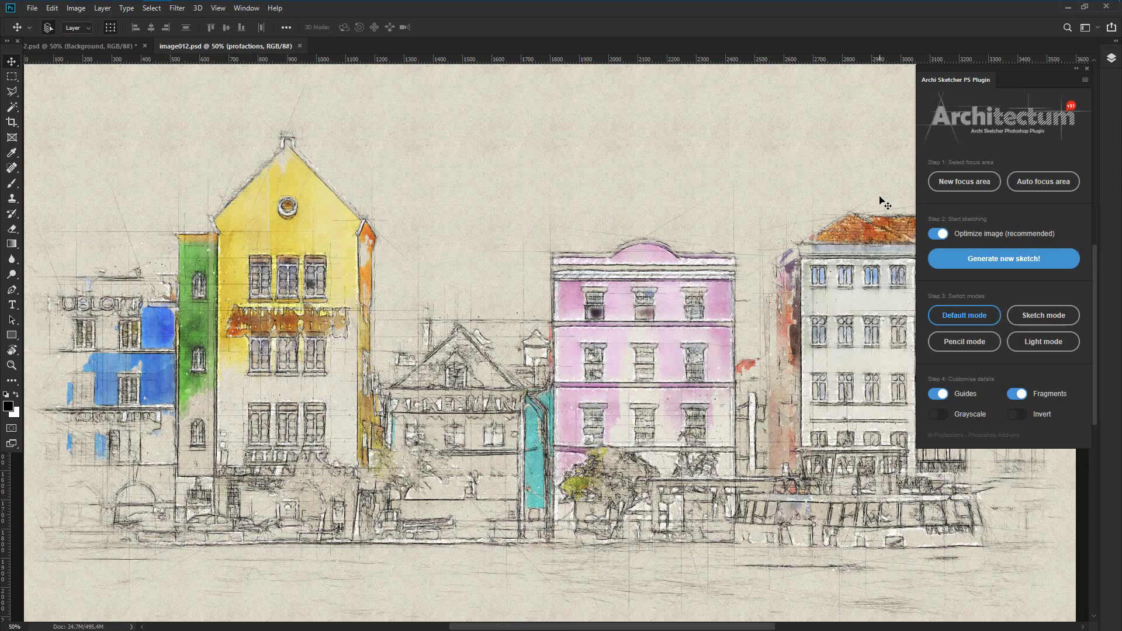
Float the Archi Sketcher panel as a collapsed icon and browse the Window menu's panel list
drag(1012, 79, 146, 108)
click(213, 93)
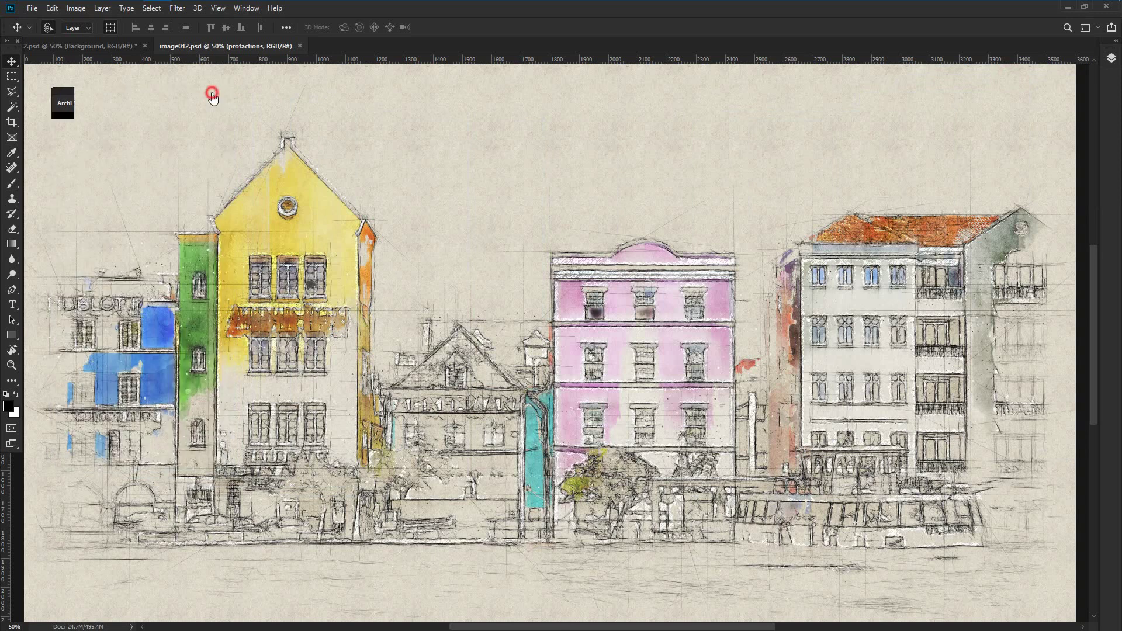
click(245, 10)
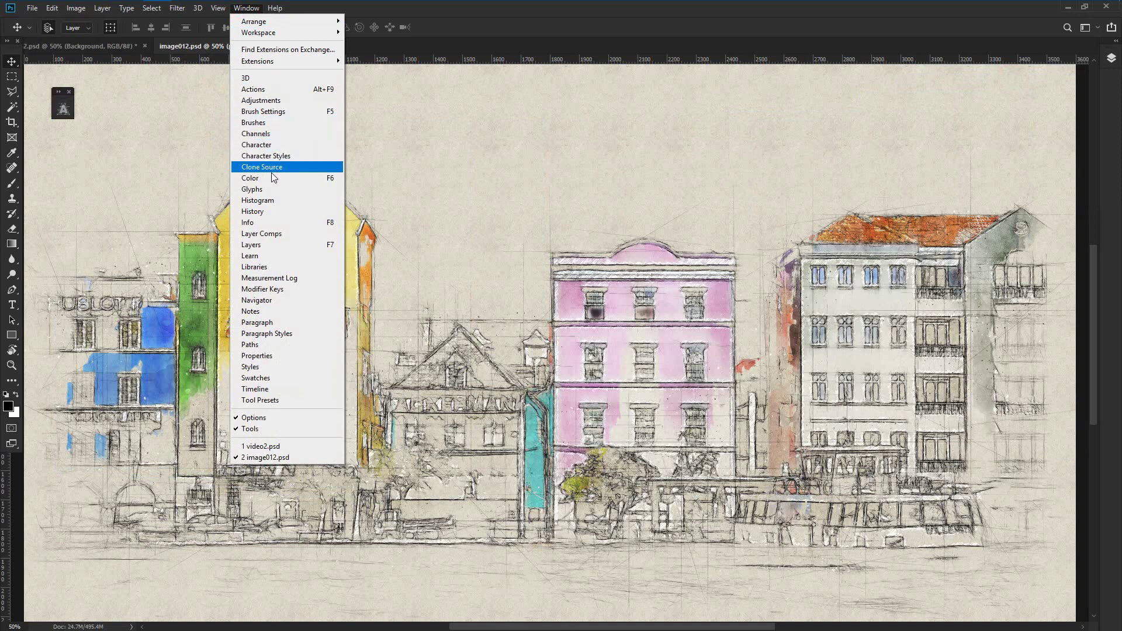
Show and undock the Layers panel, then hide the groups from Color Adjustments to Watercolor Elements
click(283, 247)
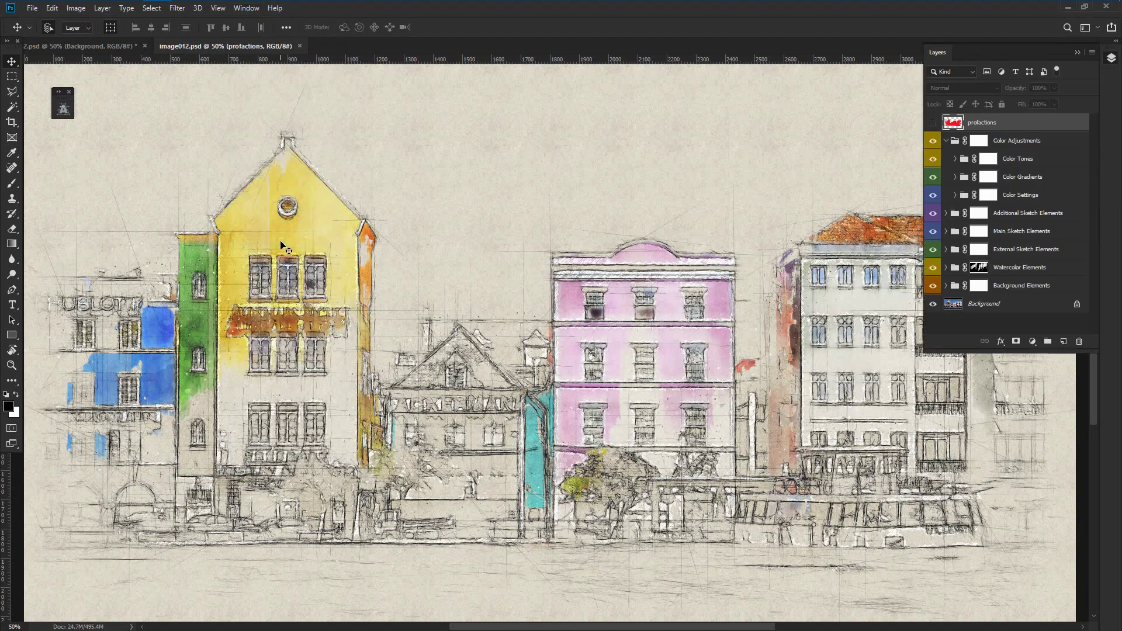
mouse_move(942, 53)
mouse_down()
mouse_move(917, 107)
mouse_move(1119, 89)
mouse_up()
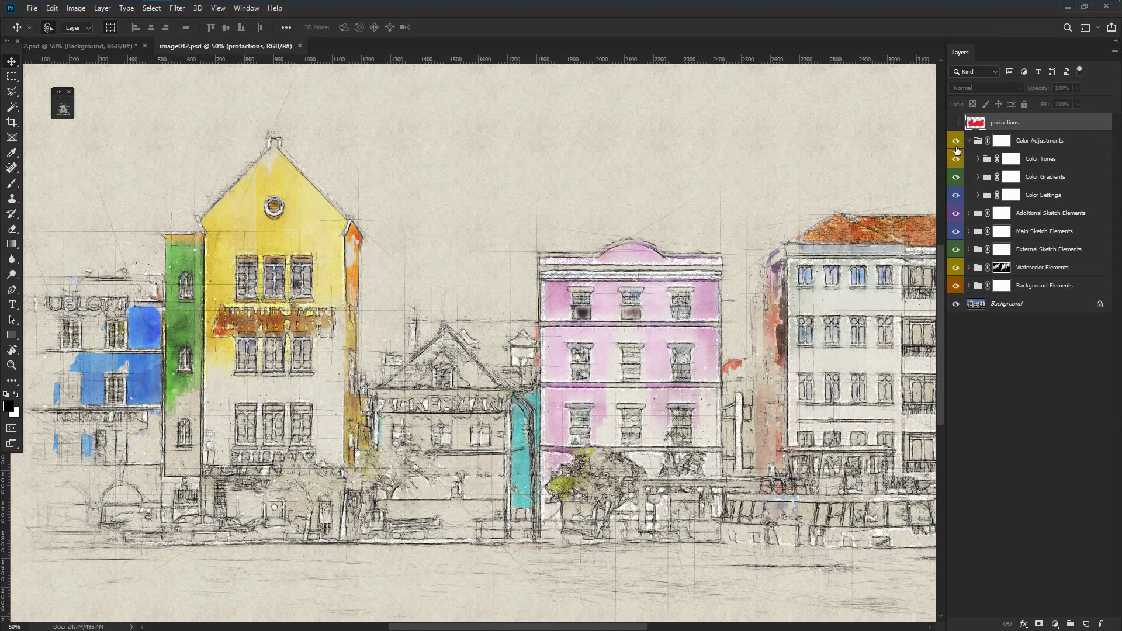
drag(957, 146, 954, 287)
Re-show Background, Watercolor, the three sketch groups and the colour adjustment groups in turn
click(954, 286)
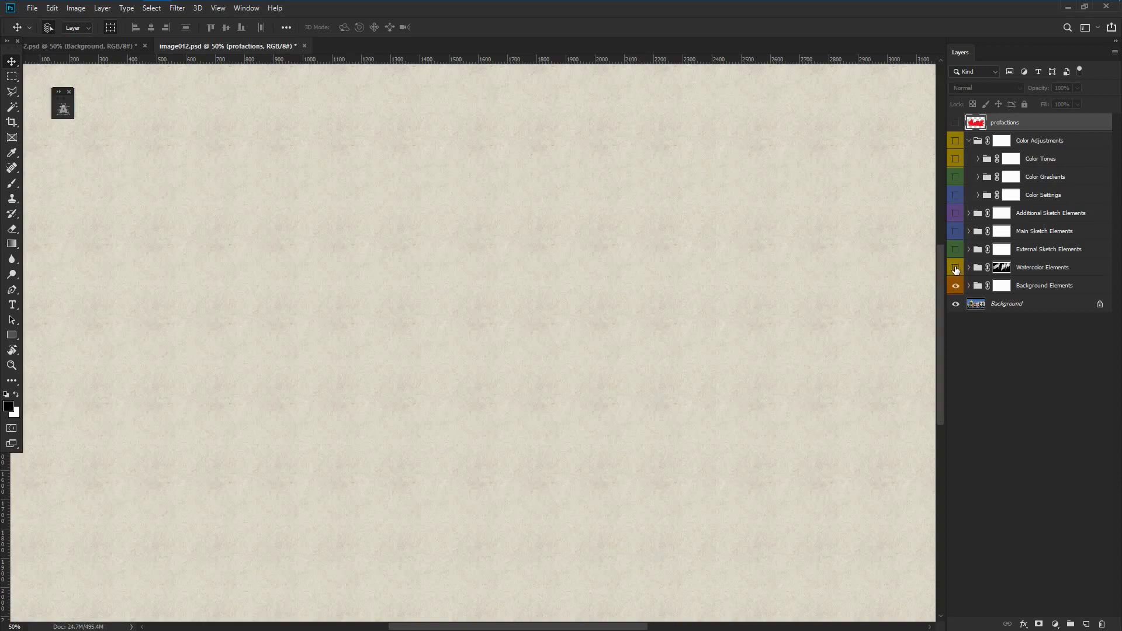
click(955, 268)
drag(956, 252, 957, 217)
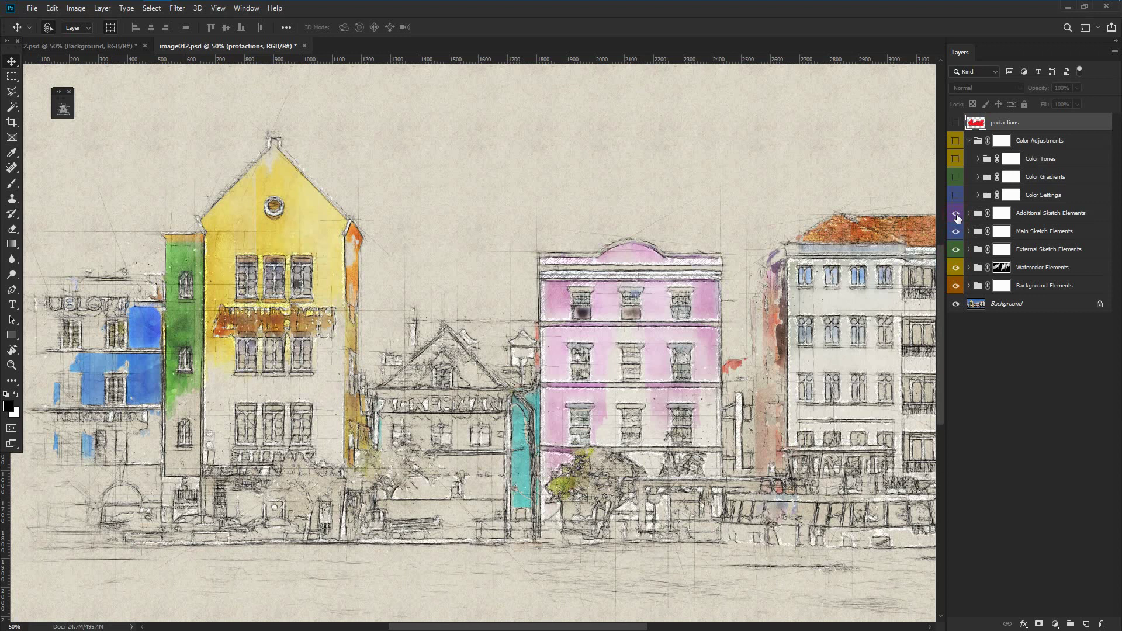
drag(955, 177, 956, 141)
click(956, 178)
Expand Background Elements and toggle the paper texture to compare with the plain background
click(973, 288)
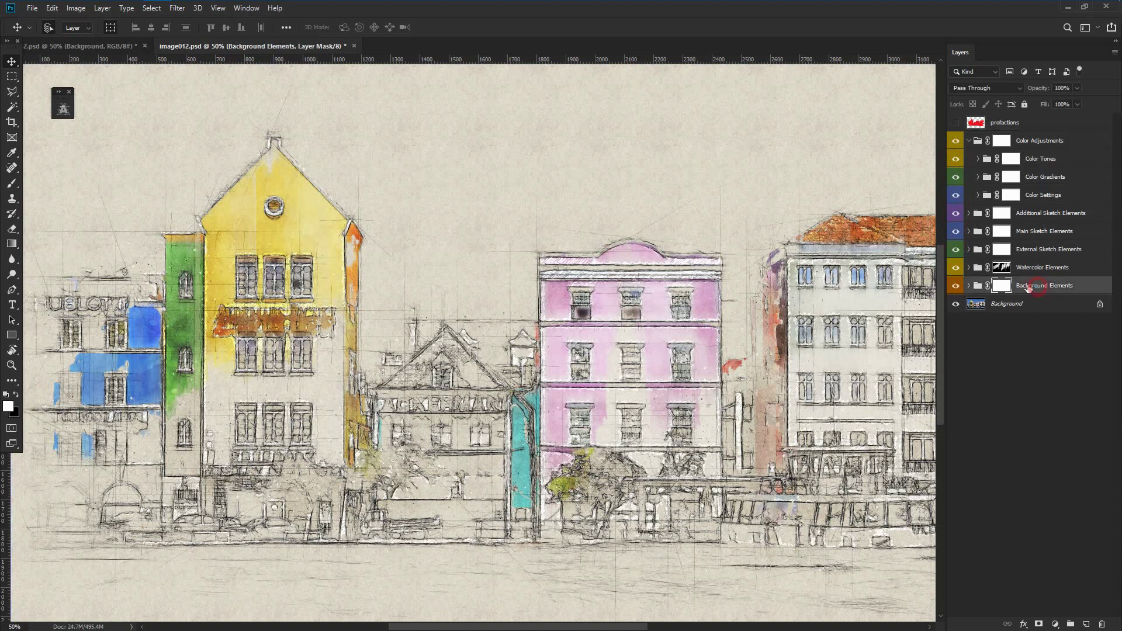
click(969, 287)
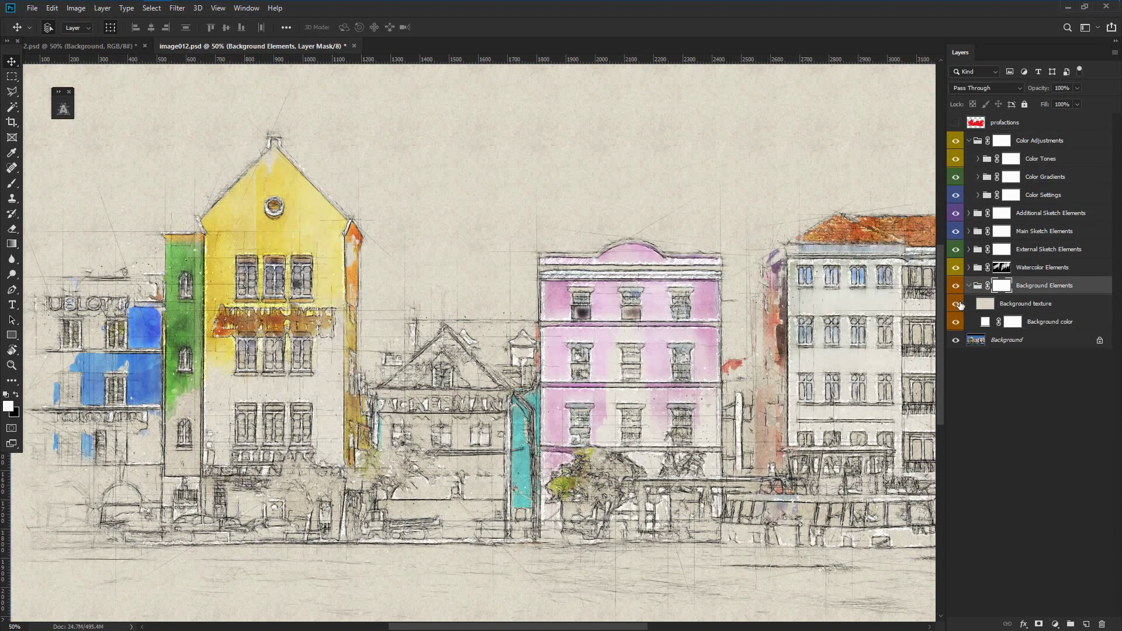
click(957, 304)
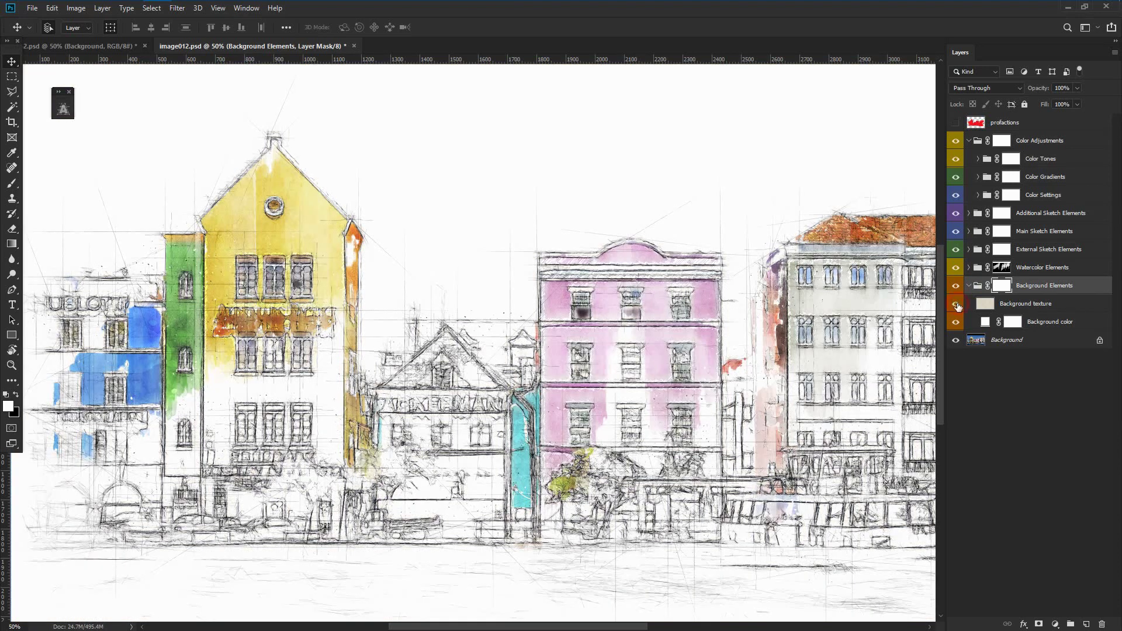
click(957, 304)
click(956, 304)
Try blue, green and sampled wall colours for the Background color, then set it to white ffffff
double_click(985, 321)
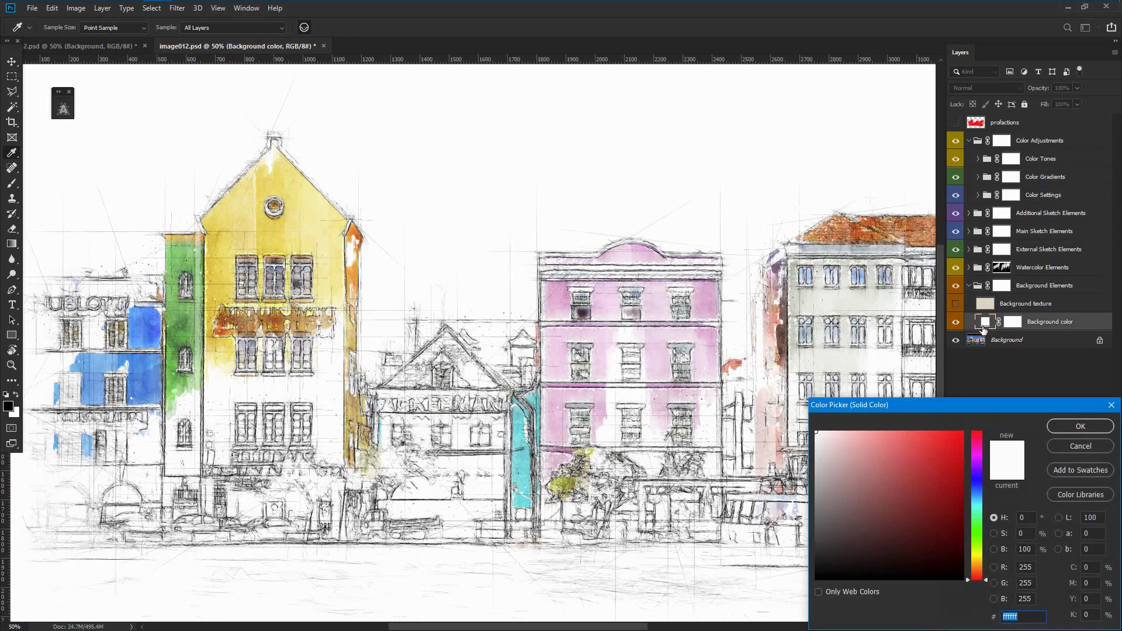
click(977, 502)
drag(871, 460, 839, 444)
click(977, 541)
click(863, 462)
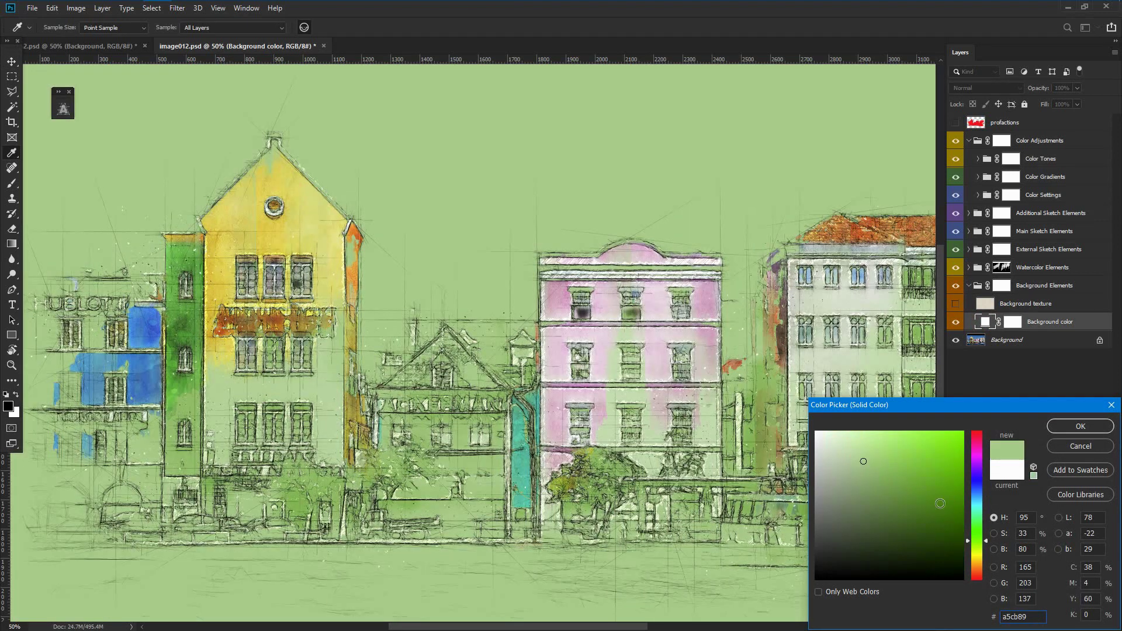
click(706, 339)
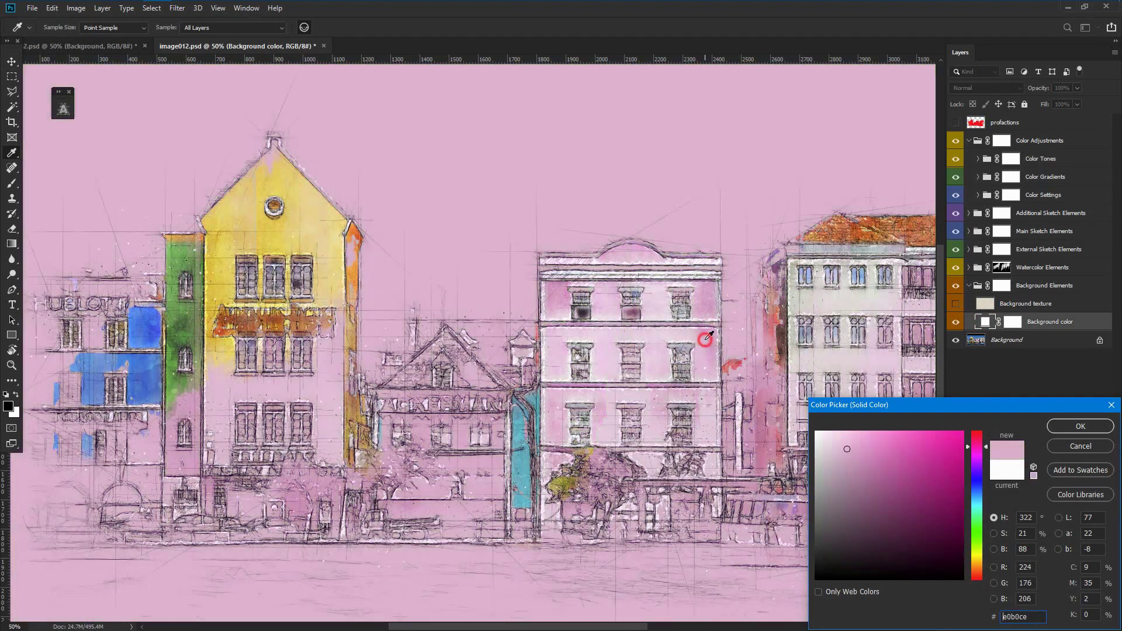
click(139, 323)
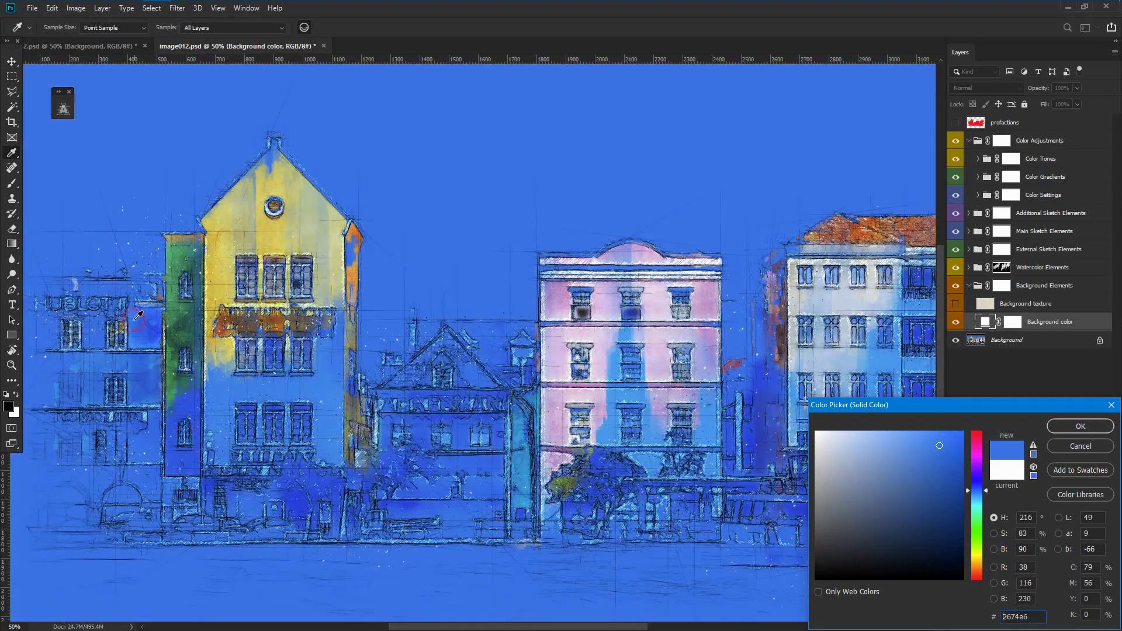
click(856, 466)
drag(855, 465, 806, 401)
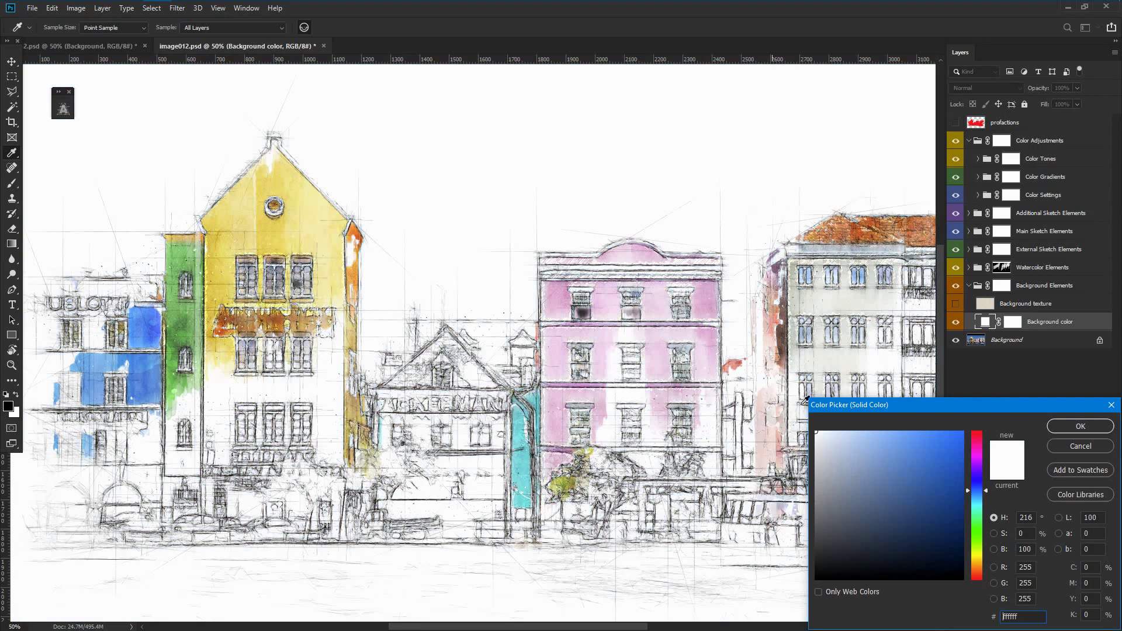
click(1096, 448)
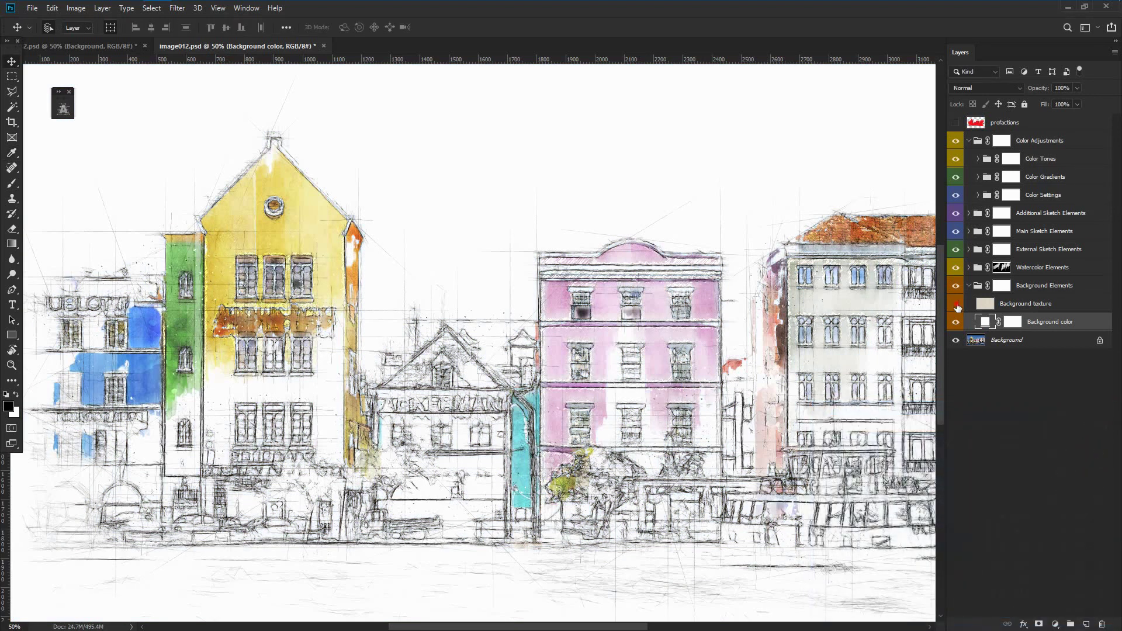
Show the beige paper texture, collapse Background Elements, and list the Watercolor Elements layers
click(956, 305)
click(1039, 287)
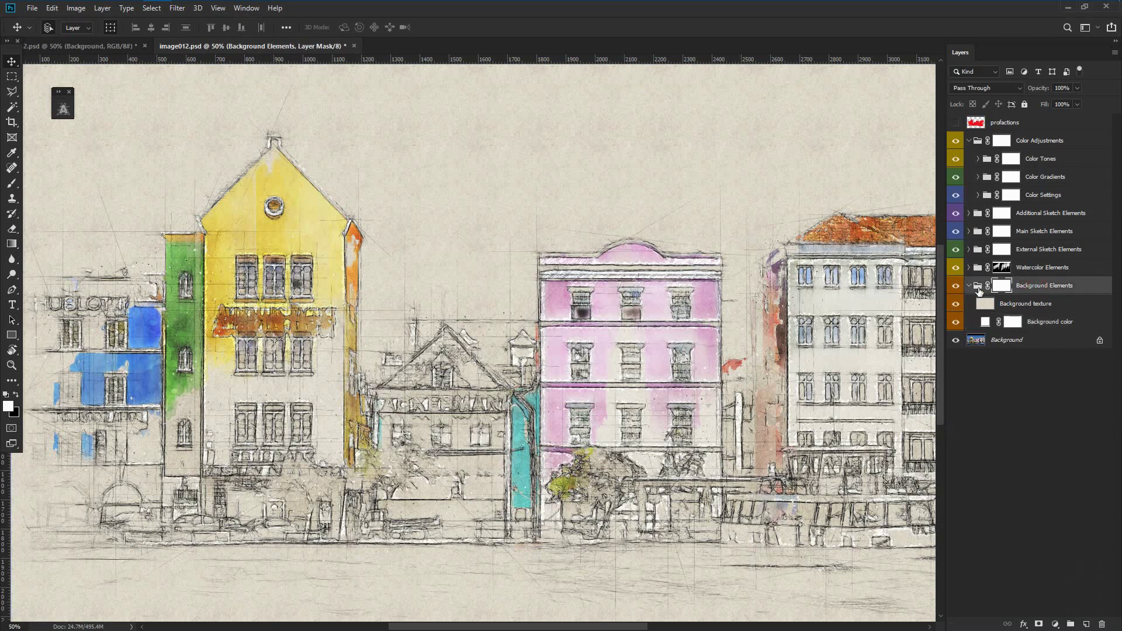
click(969, 286)
click(1056, 270)
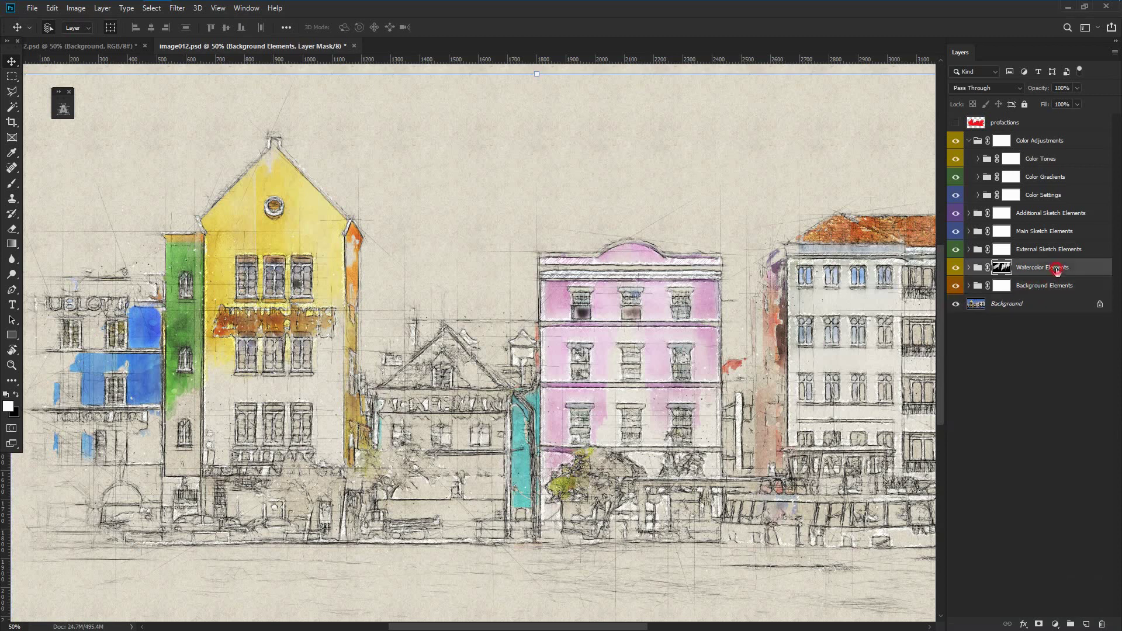
click(956, 269)
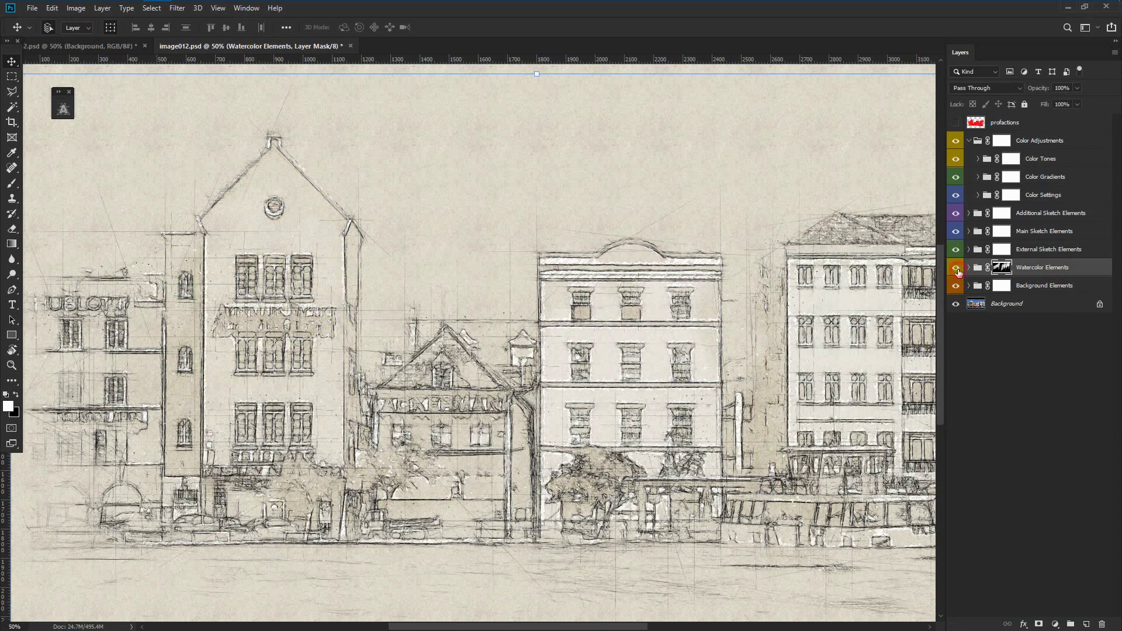
click(957, 269)
Hide all six watercolour layers, then show Shadows 6, Shadows 5, Midtones 3 and Highlights 1
drag(956, 285, 962, 380)
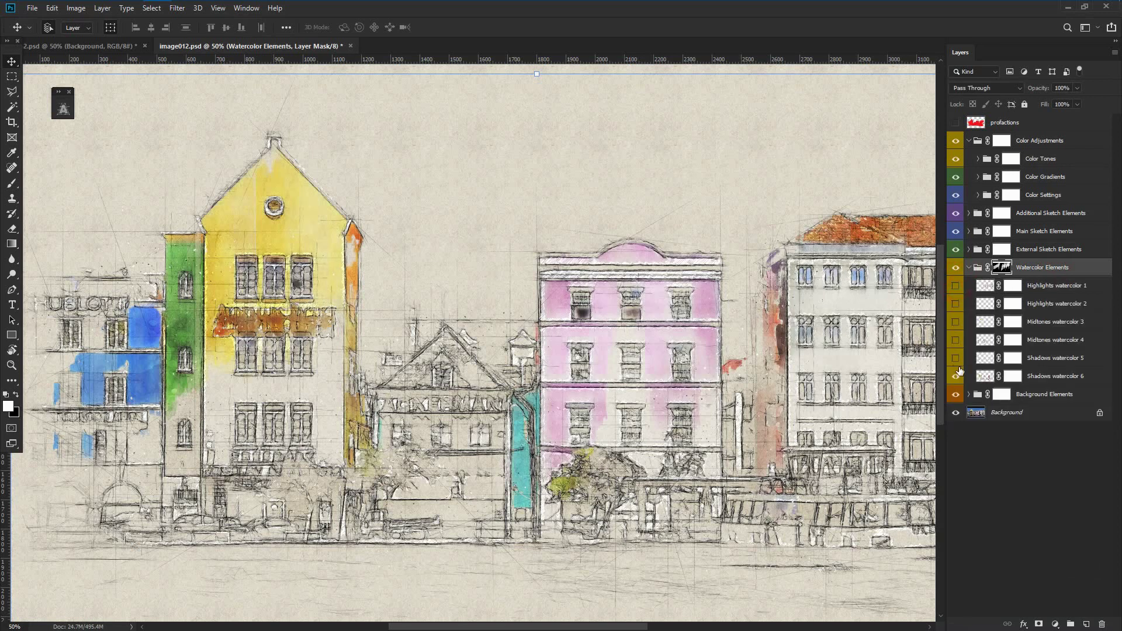
click(959, 378)
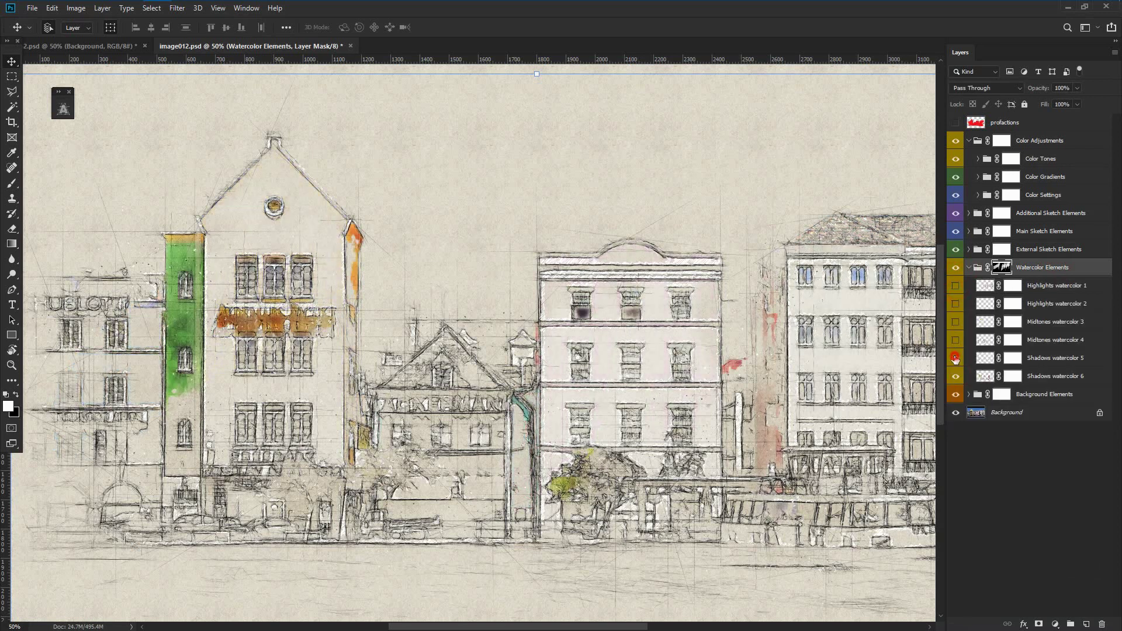
click(956, 359)
click(956, 323)
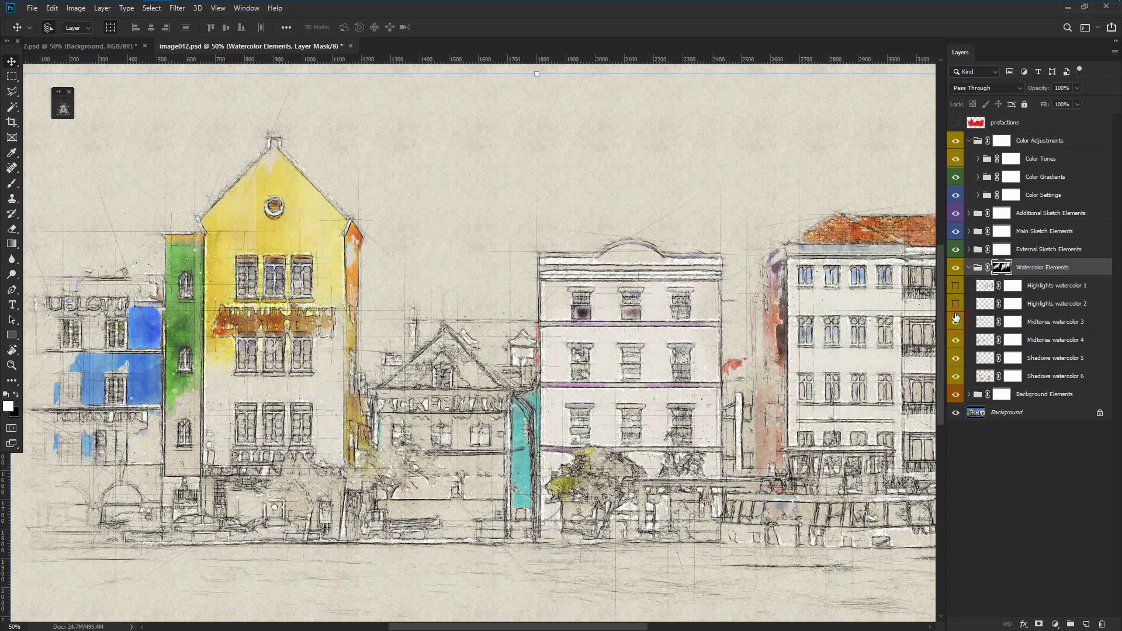
click(957, 285)
Hide the Shadows and Midtones layers again, restore them all, and collapse Watercolor Elements
click(956, 375)
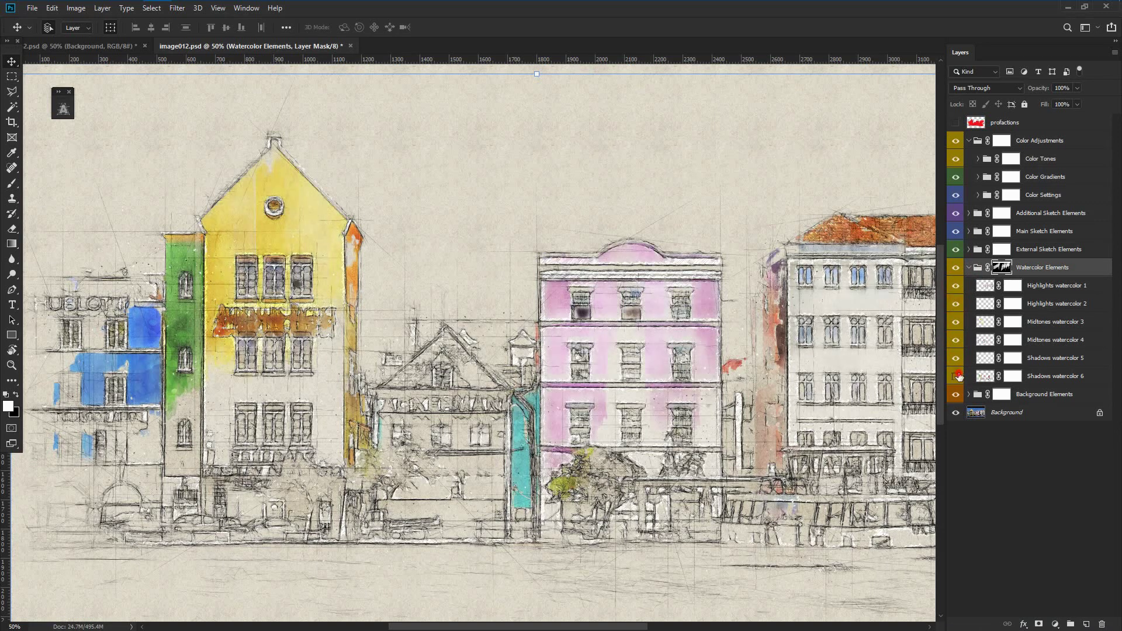
click(956, 358)
click(956, 340)
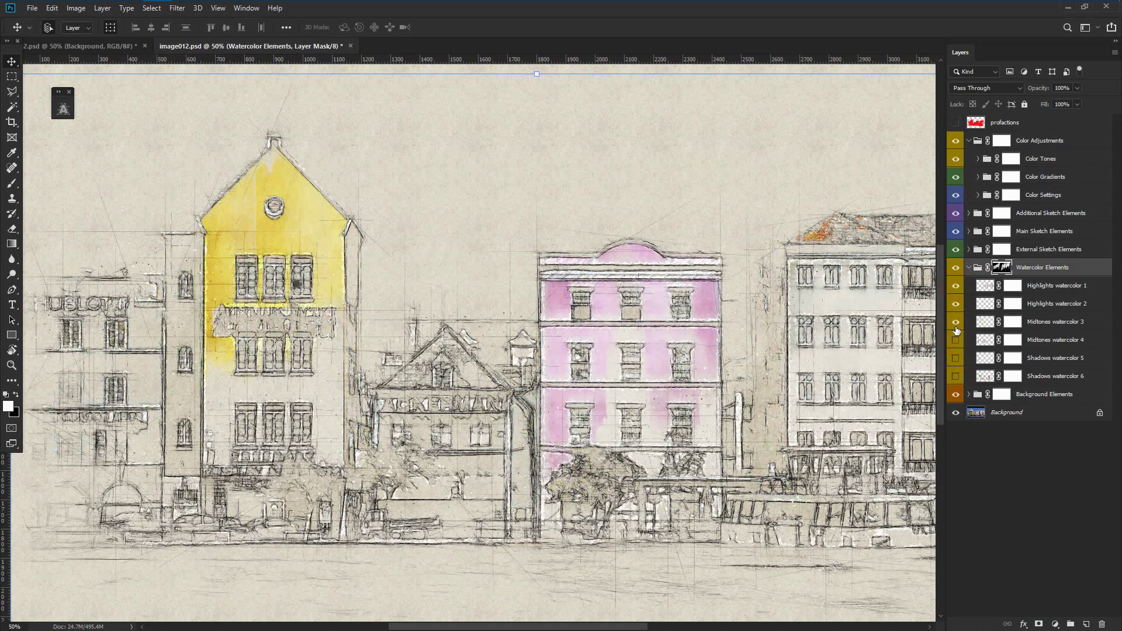
drag(956, 322, 955, 376)
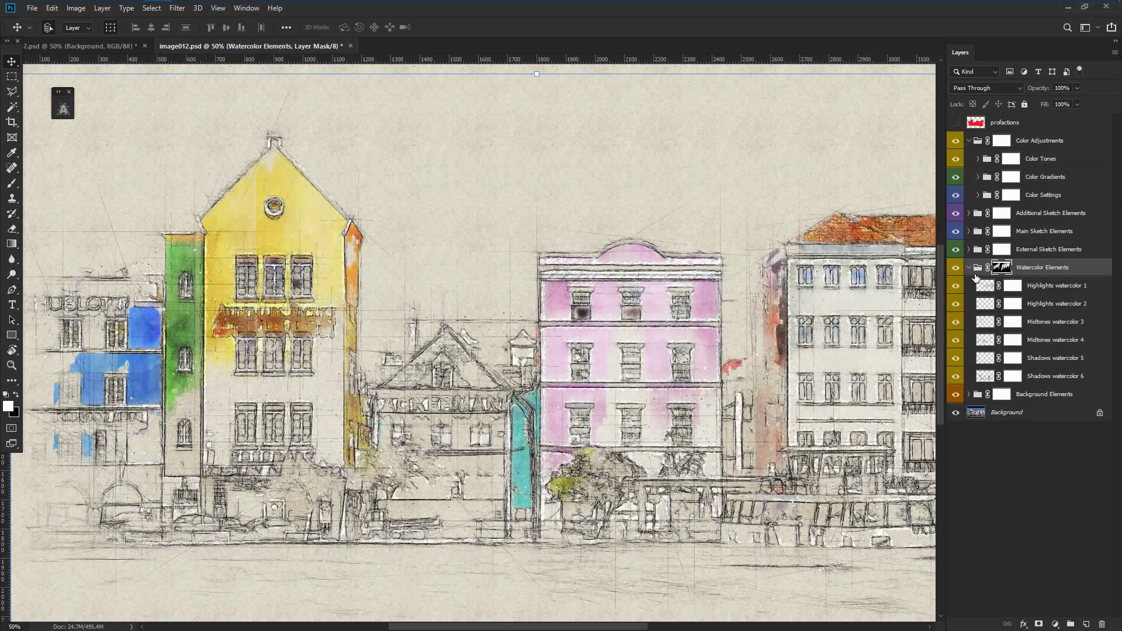
click(970, 268)
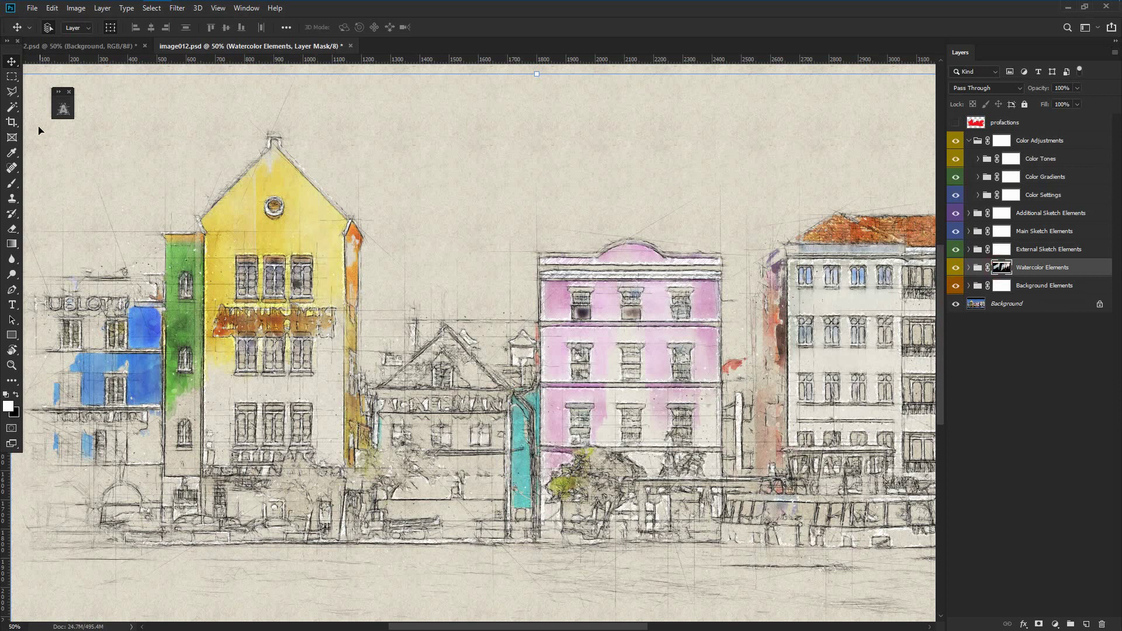
Brush white on the Watercolor Elements mask to add colour to the green, yellow and pink houses
click(13, 185)
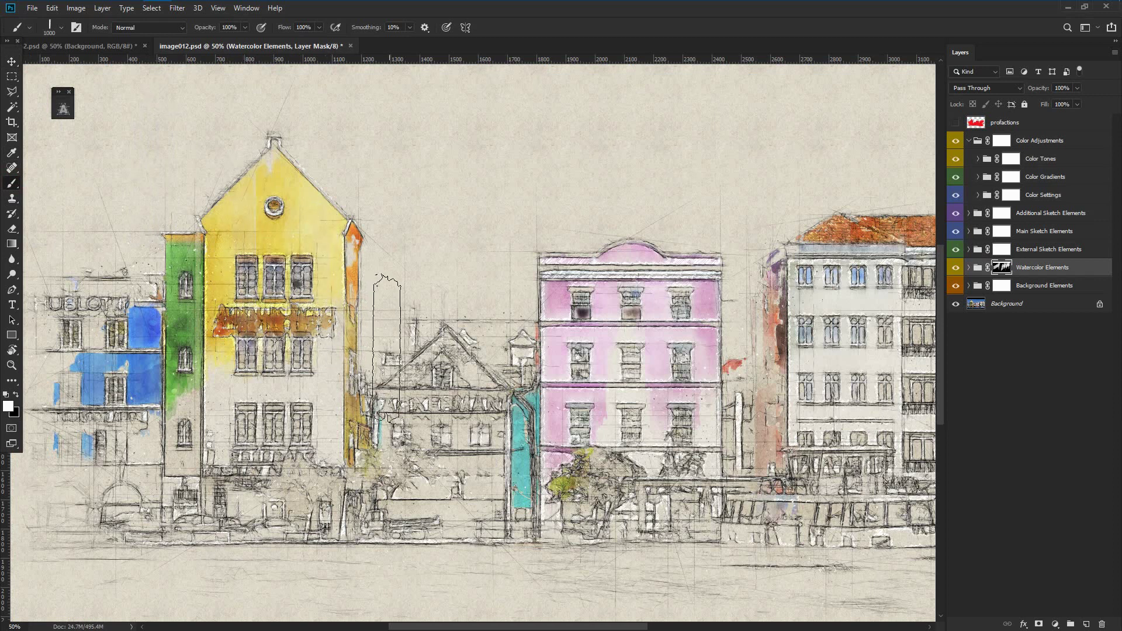
mouse_move(371, 343)
mouse_down()
mouse_move(332, 339)
mouse_move(702, 366)
mouse_up()
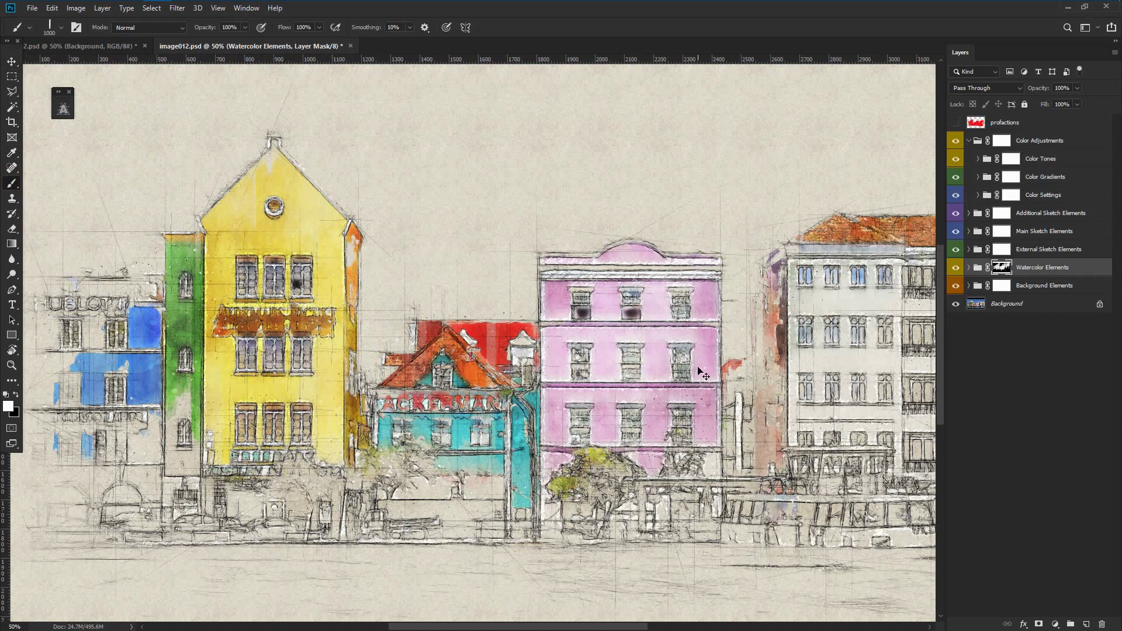
key(ctrl+z)
drag(158, 390, 393, 555)
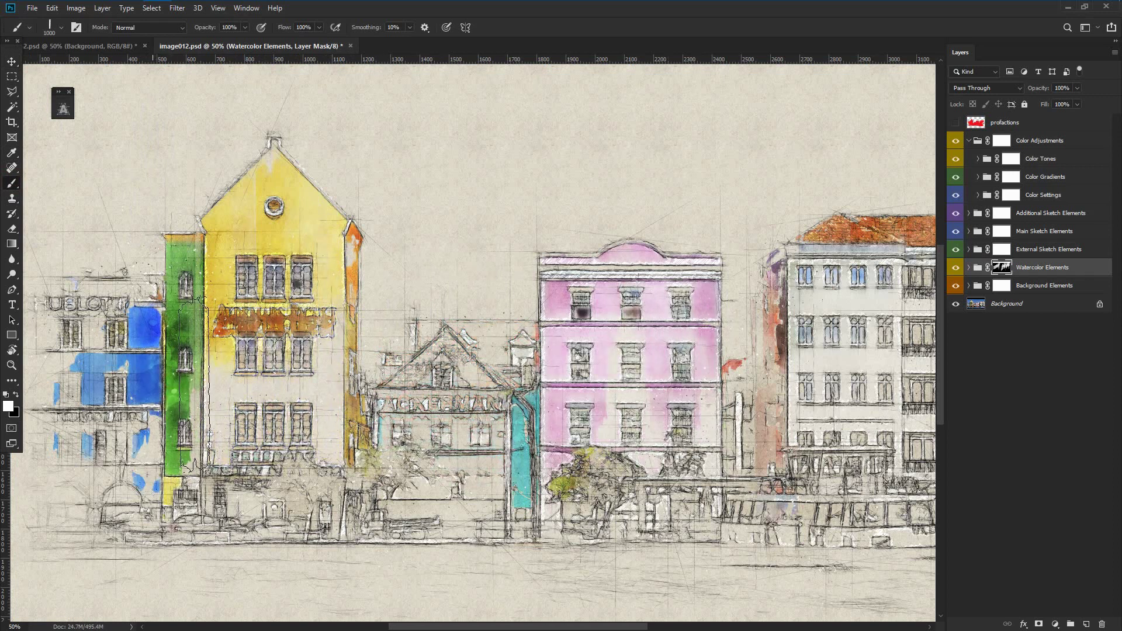
mouse_move(608, 380)
mouse_down()
mouse_move(708, 419)
mouse_move(728, 444)
mouse_up()
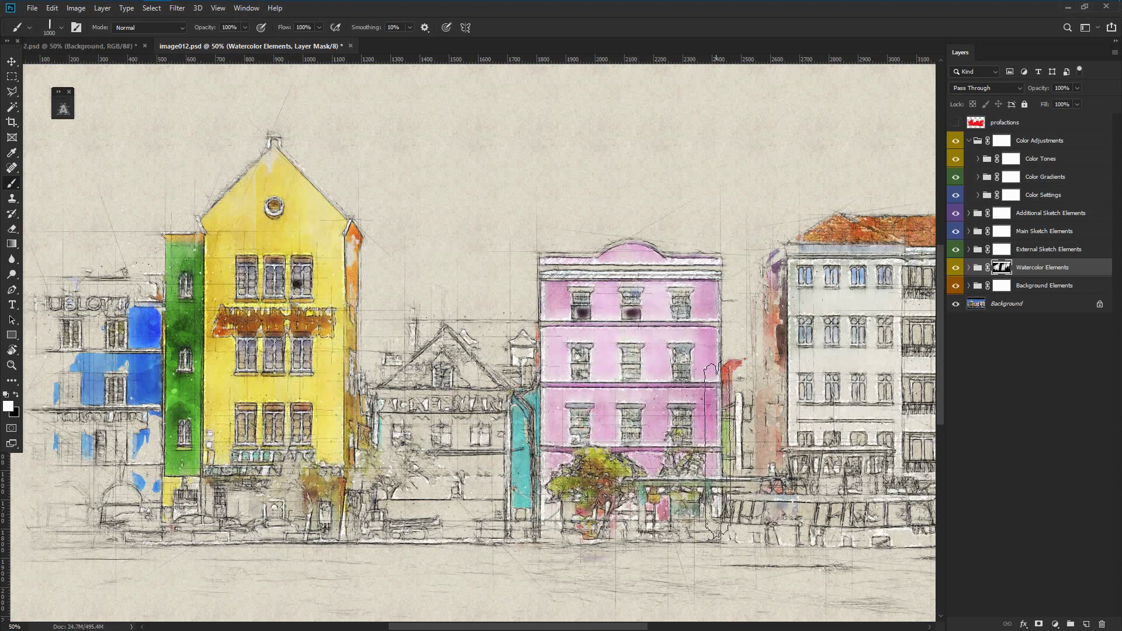
Paint black to mask colour out of the lower yellow house and the tree before the pink house
click(16, 396)
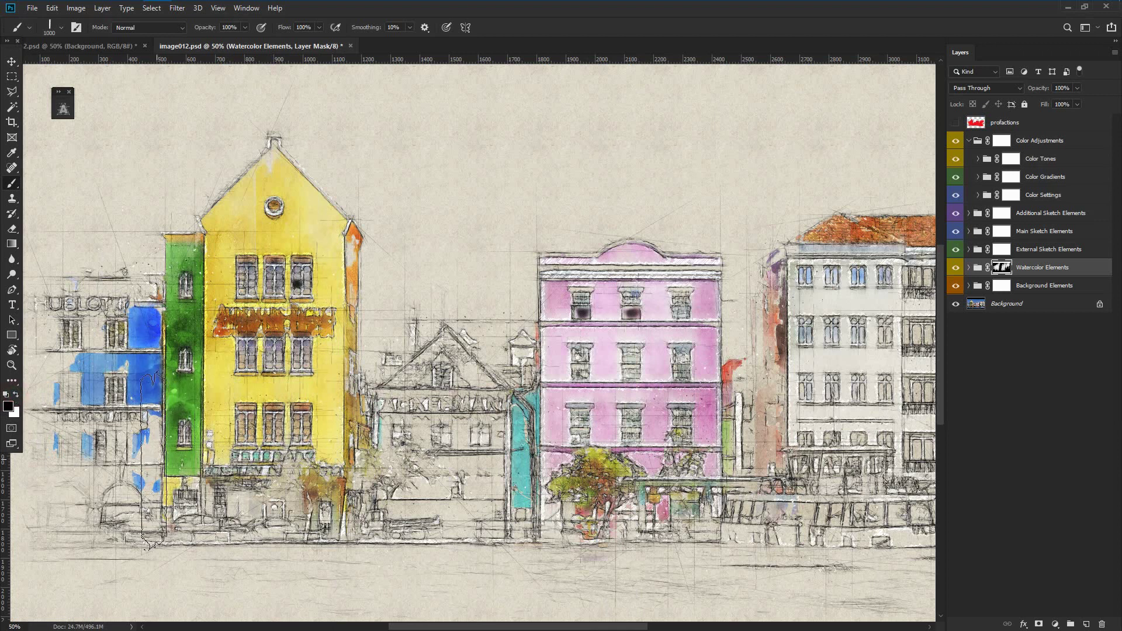
mouse_move(216, 444)
mouse_down()
mouse_move(326, 503)
mouse_move(223, 489)
mouse_up()
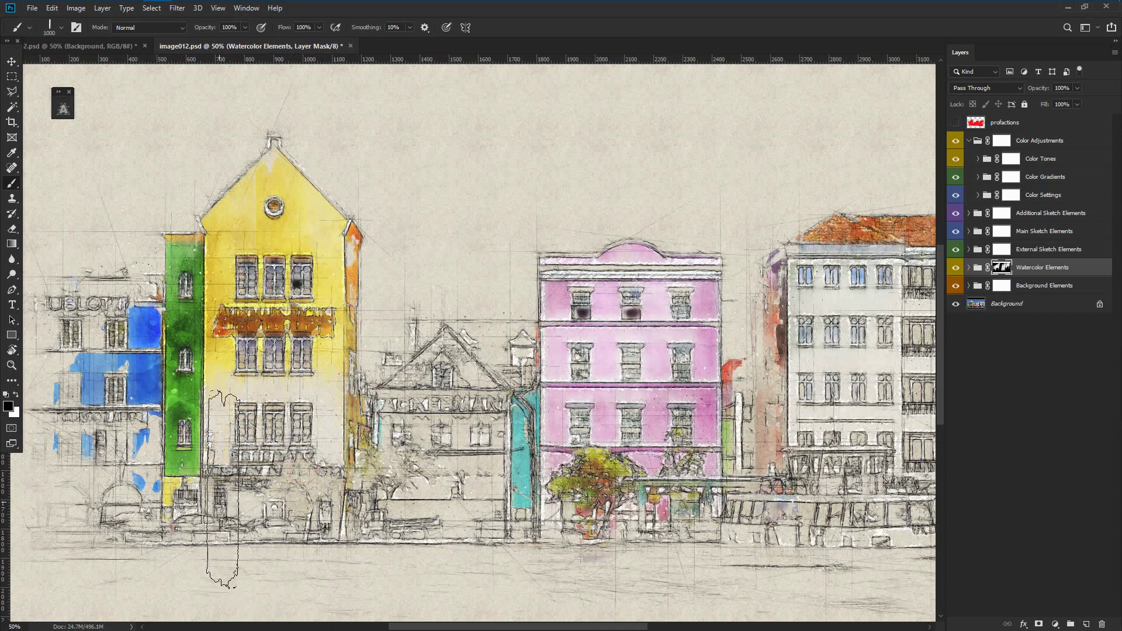
mouse_move(613, 479)
mouse_down()
mouse_move(609, 512)
mouse_move(661, 515)
mouse_up()
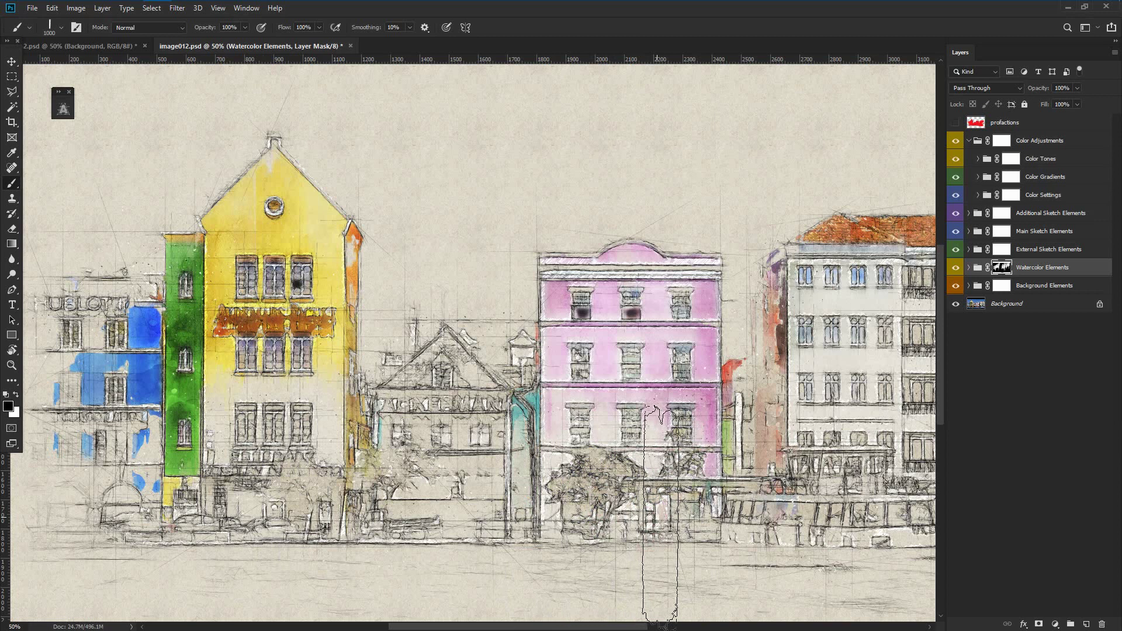
click(11, 67)
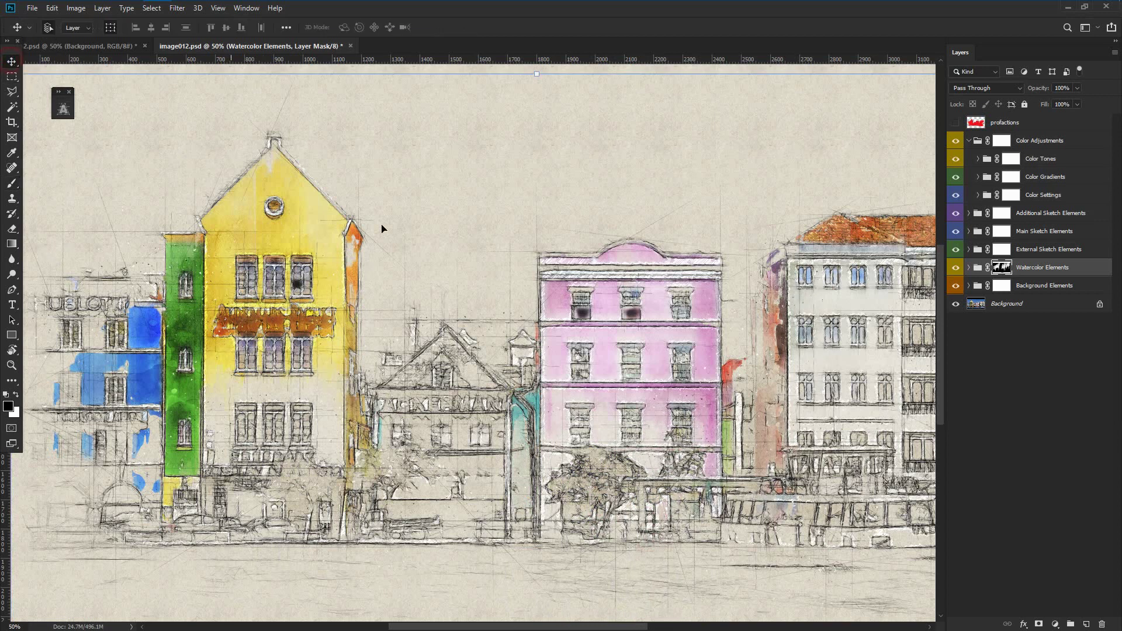
Toggle External pencil sketch 1 and 2 off and on, then collapse the group with lines visible
click(1029, 251)
click(970, 251)
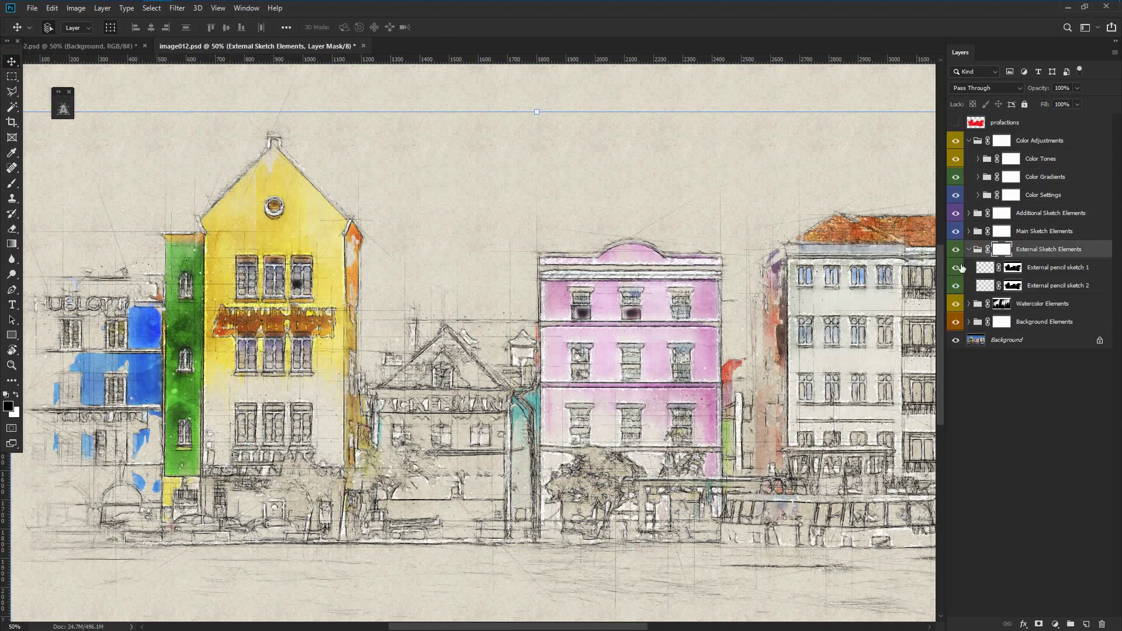
click(956, 267)
click(956, 290)
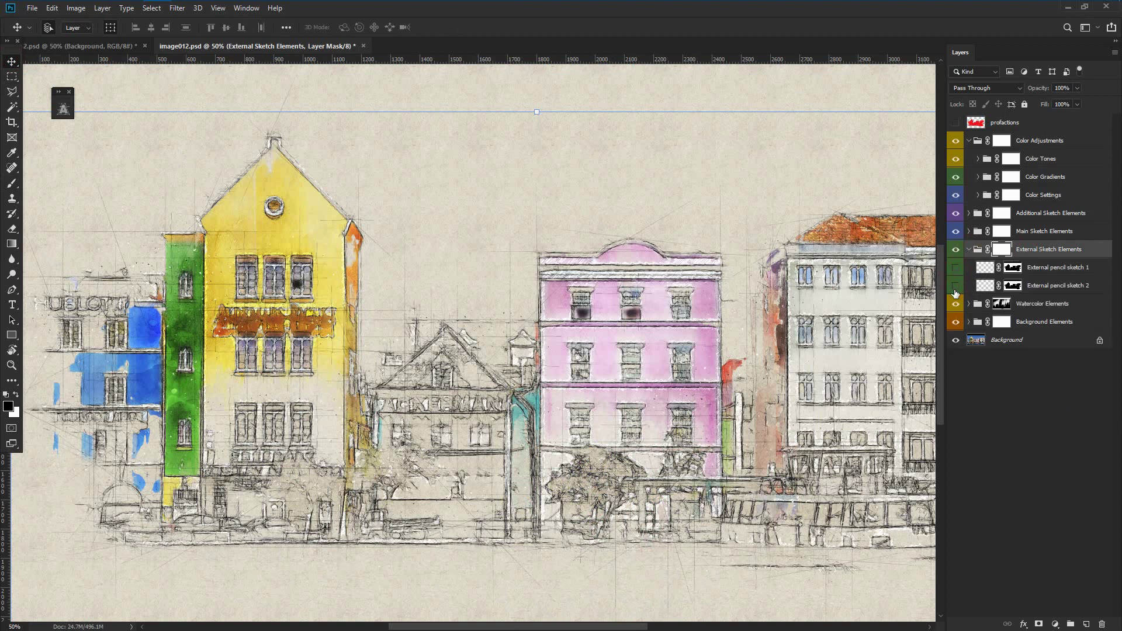
click(956, 290)
click(955, 269)
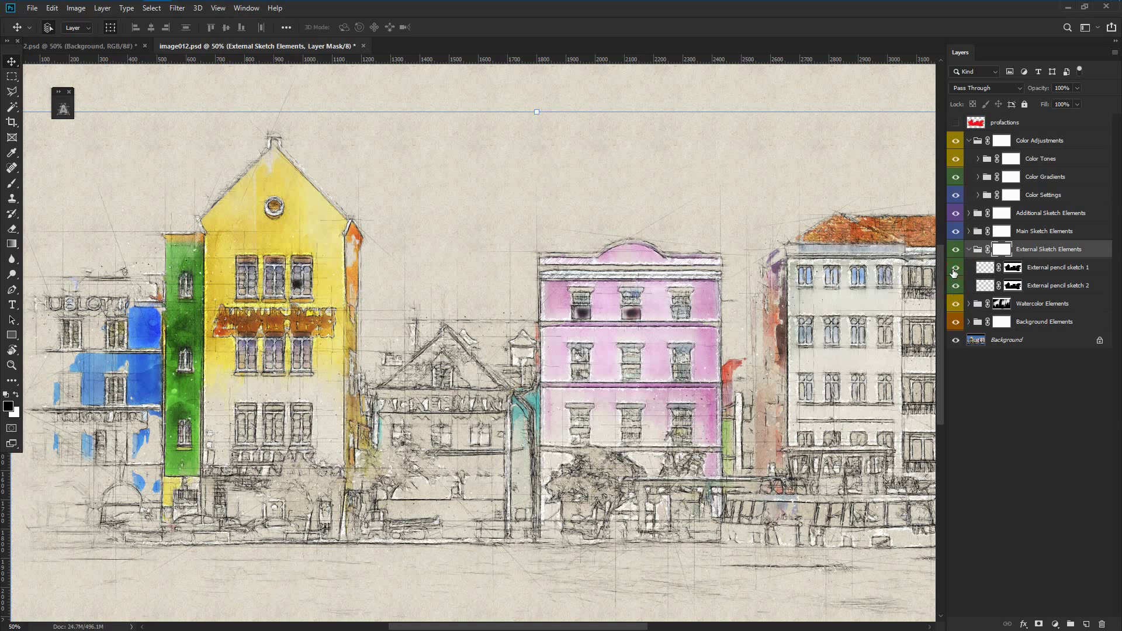
click(968, 250)
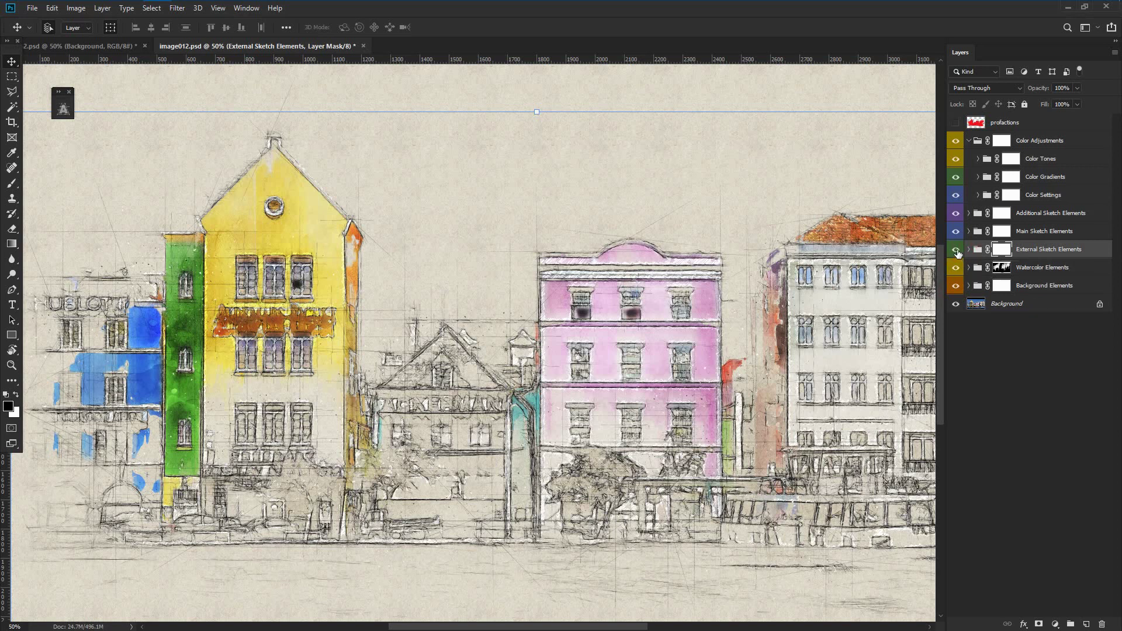
click(957, 250)
click(956, 251)
Hide every Main Sketch Elements sublayer plus the Watercolor, External and Additional sketch groups
click(1041, 233)
click(970, 232)
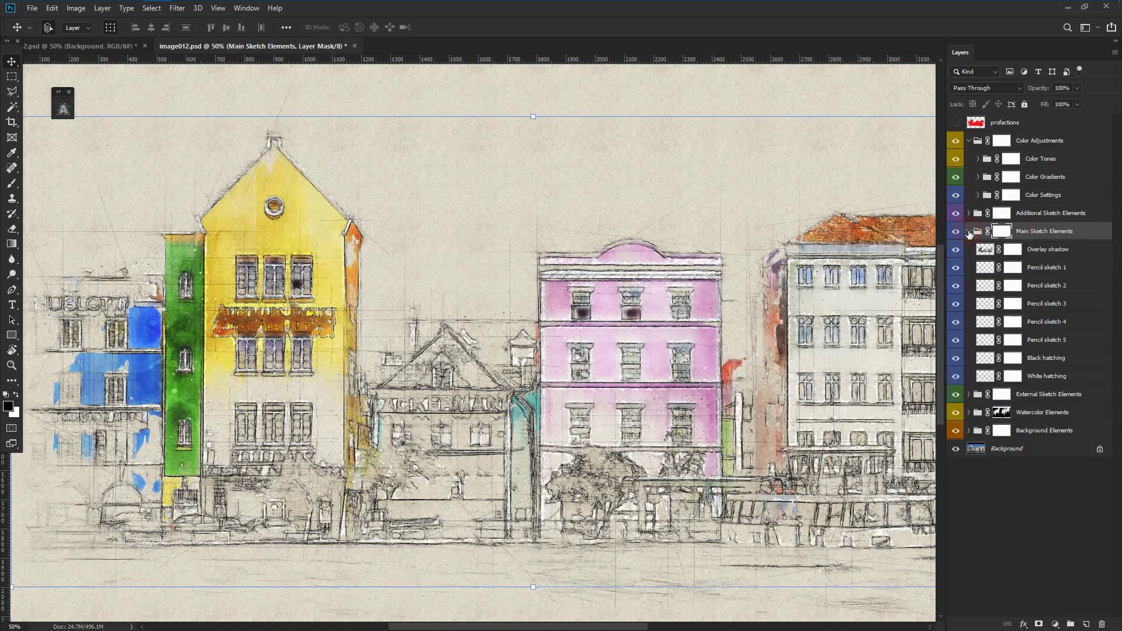
drag(956, 250, 955, 378)
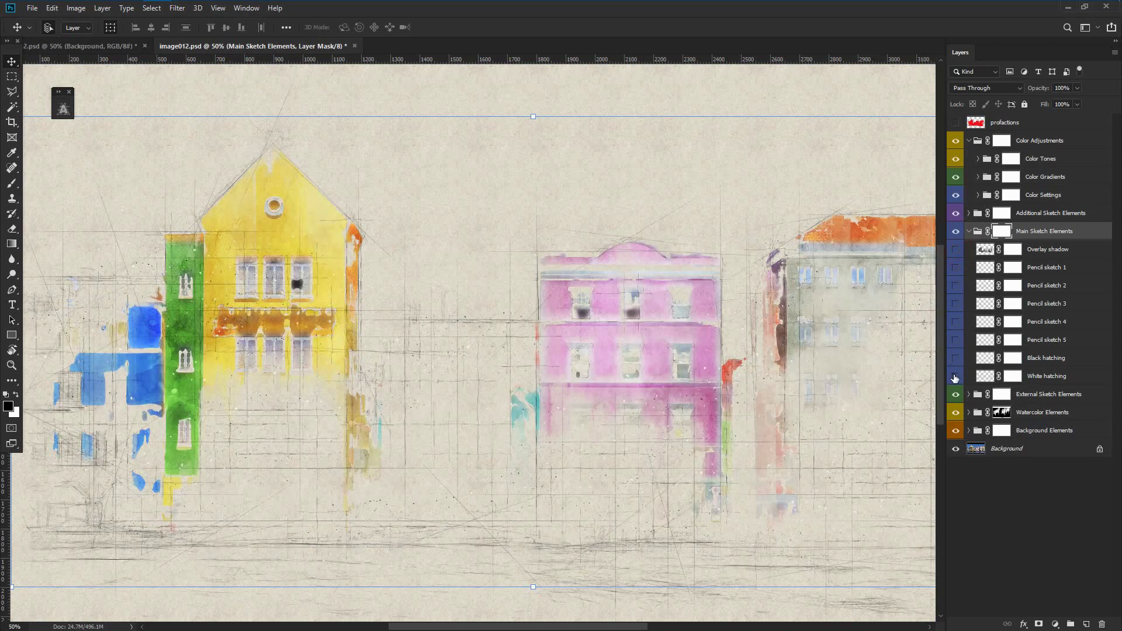
click(956, 413)
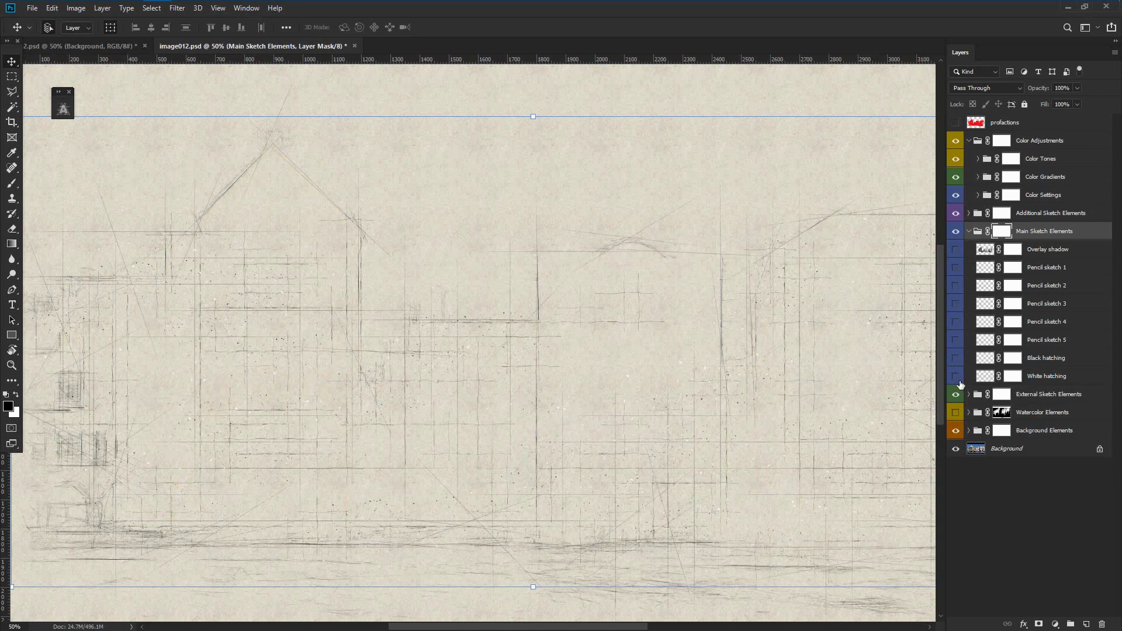
click(956, 394)
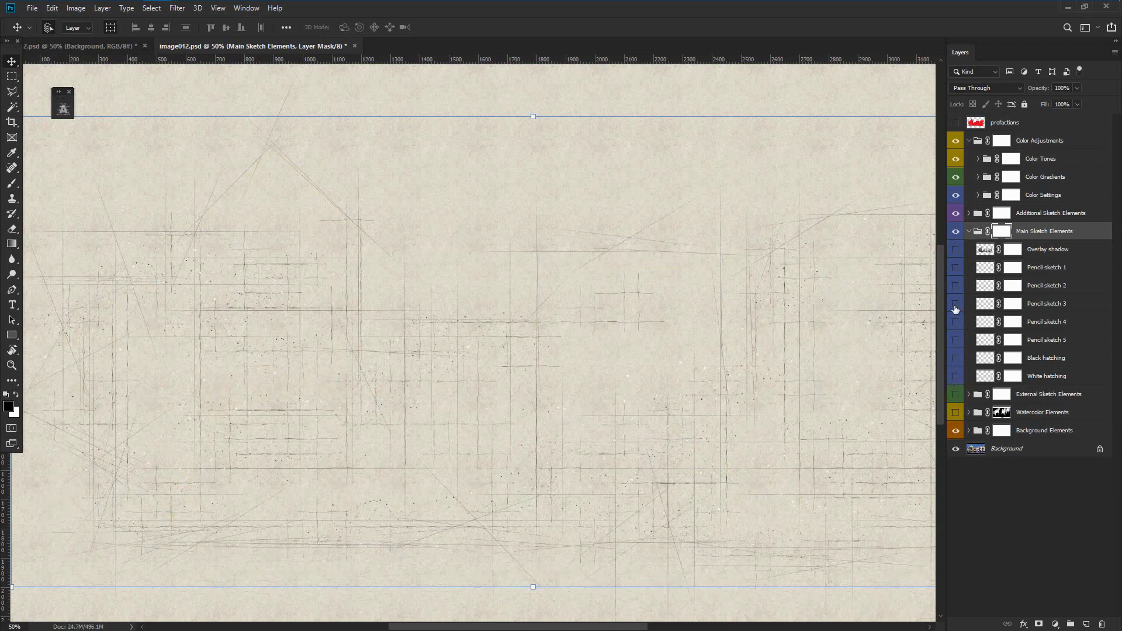
click(955, 214)
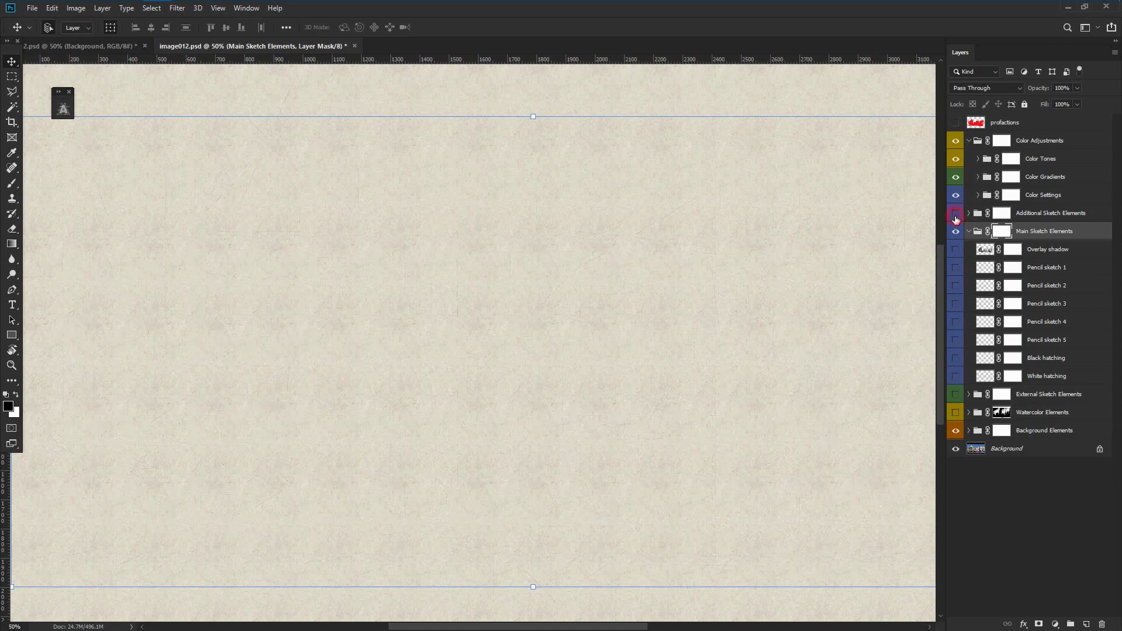
Show the hatching, Pencil sketch 5 to 1 and Overlay shadow layers one by one
click(956, 376)
click(956, 358)
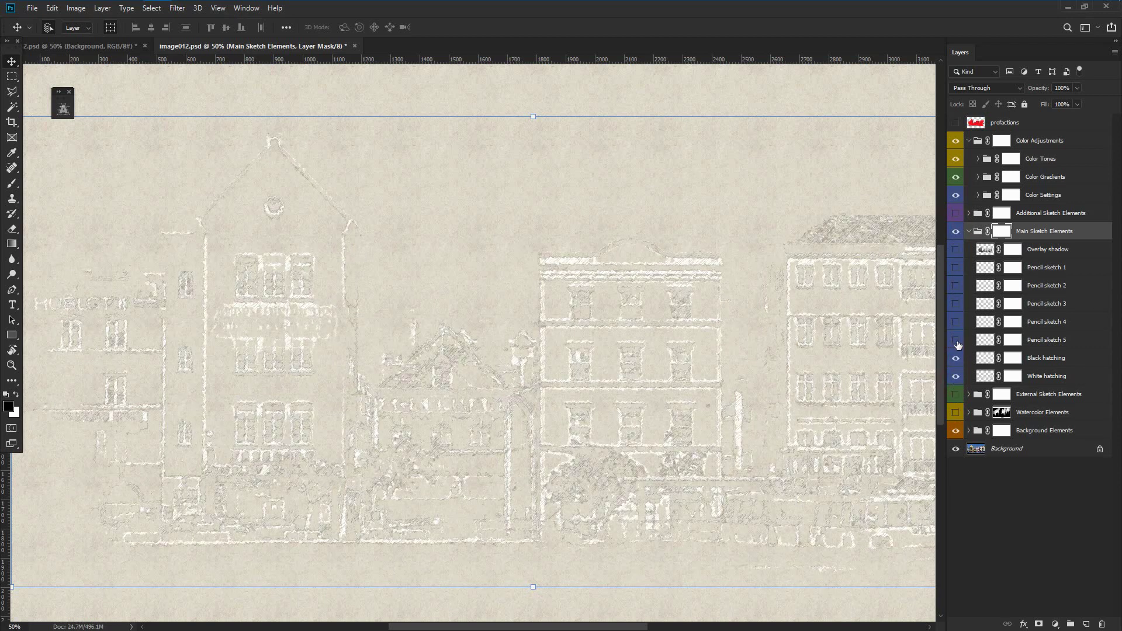
click(957, 342)
click(956, 321)
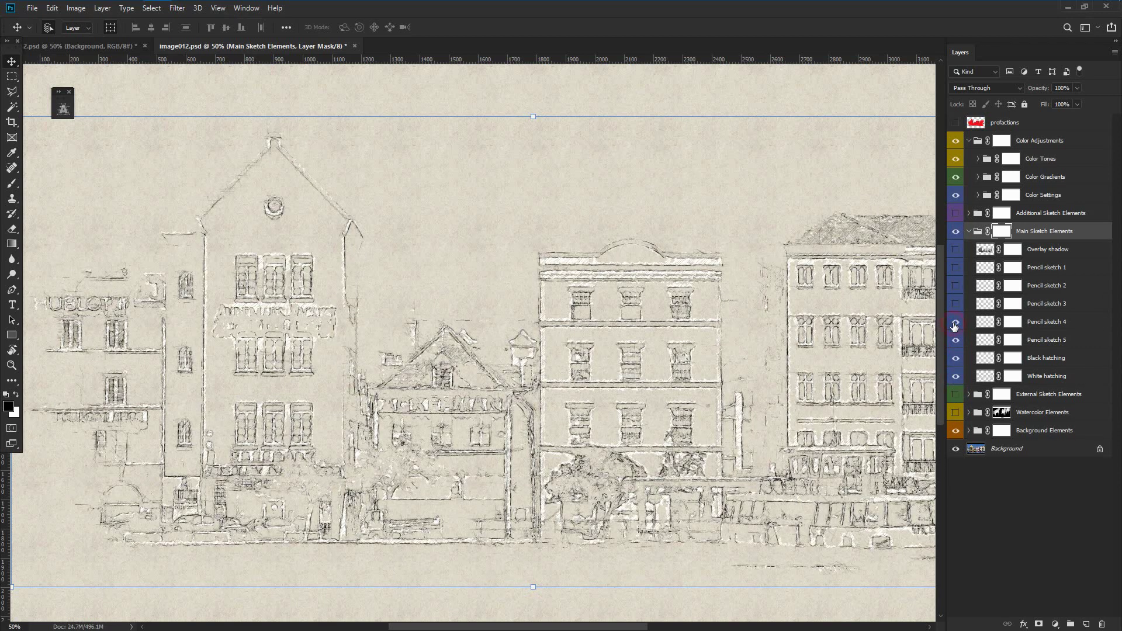
click(955, 285)
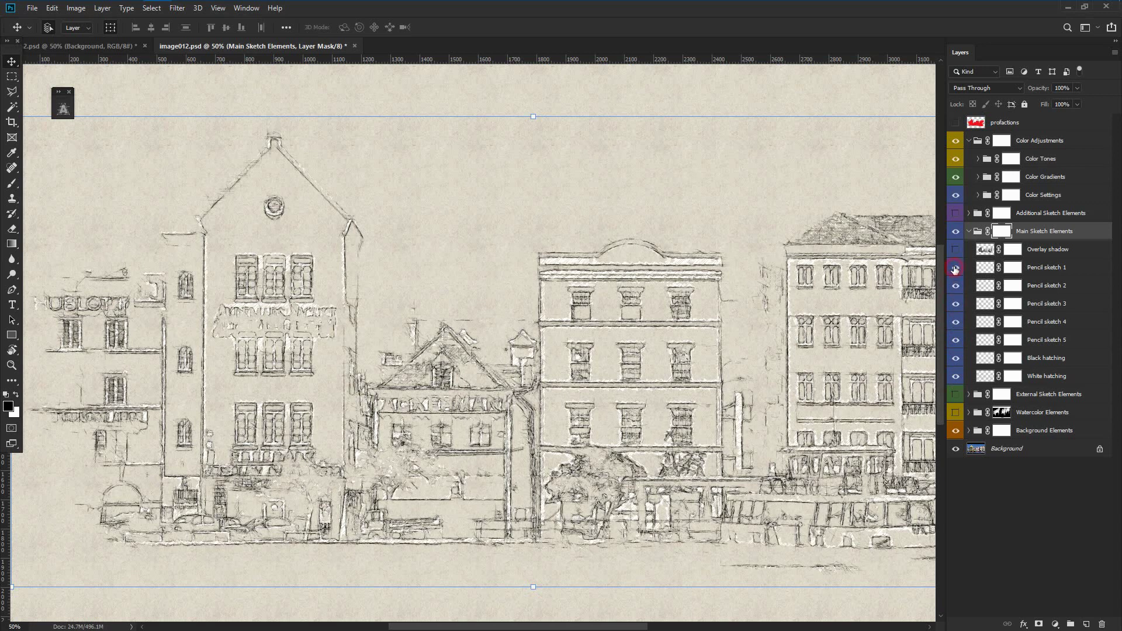
click(955, 269)
click(956, 249)
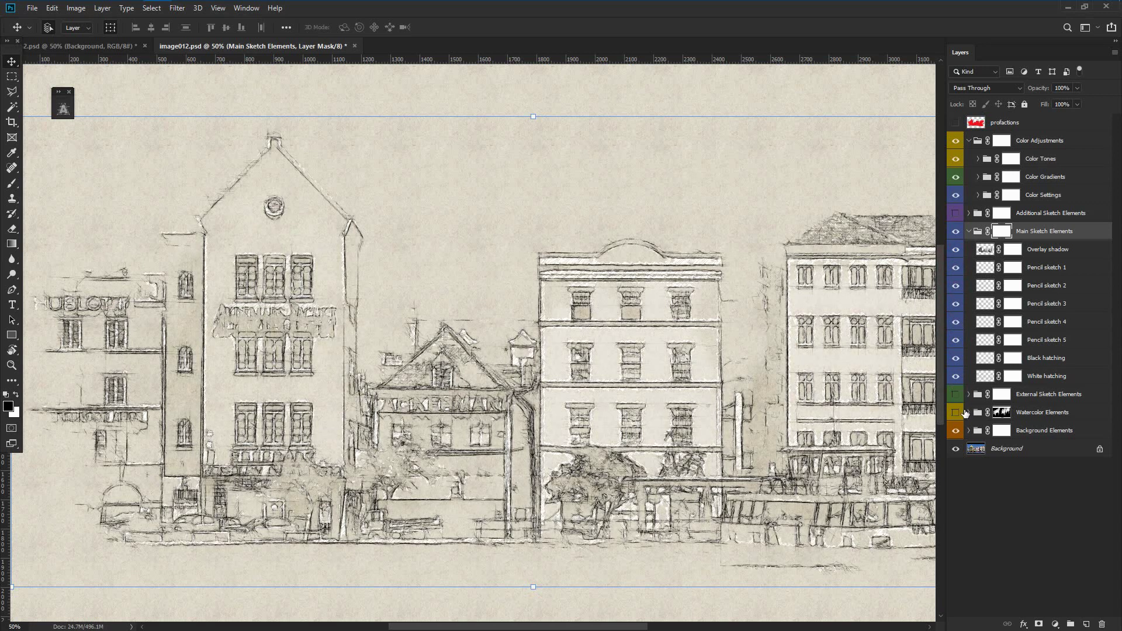
Hide the hatching and Pencil sketch 5, 4 and 3 layers, restore all, and collapse Main Sketch Elements
click(955, 377)
click(956, 358)
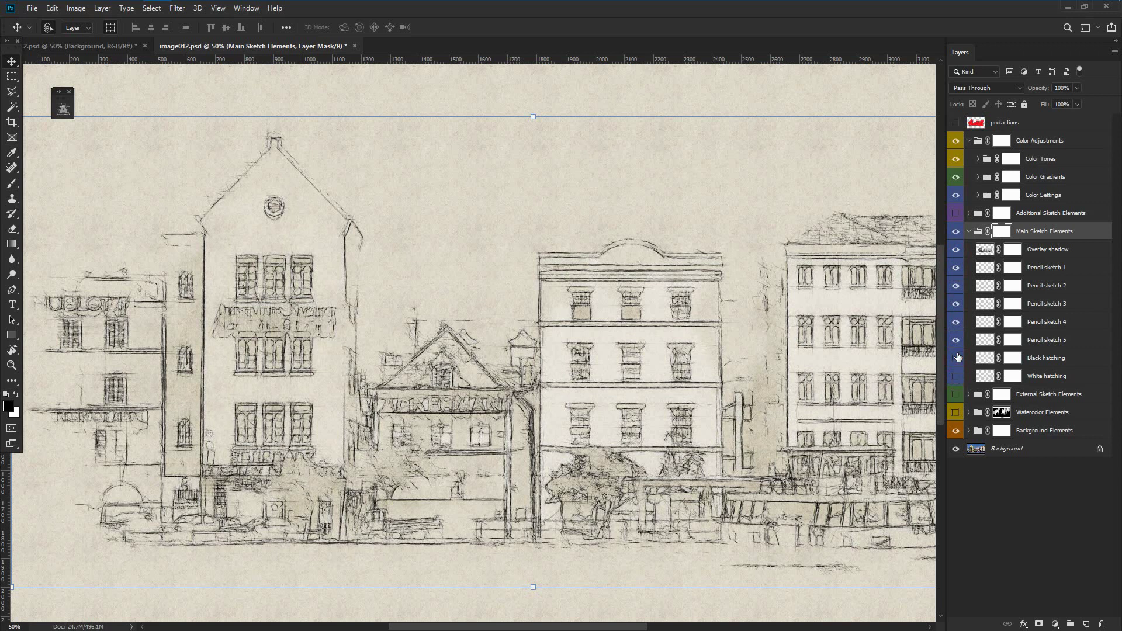
click(956, 322)
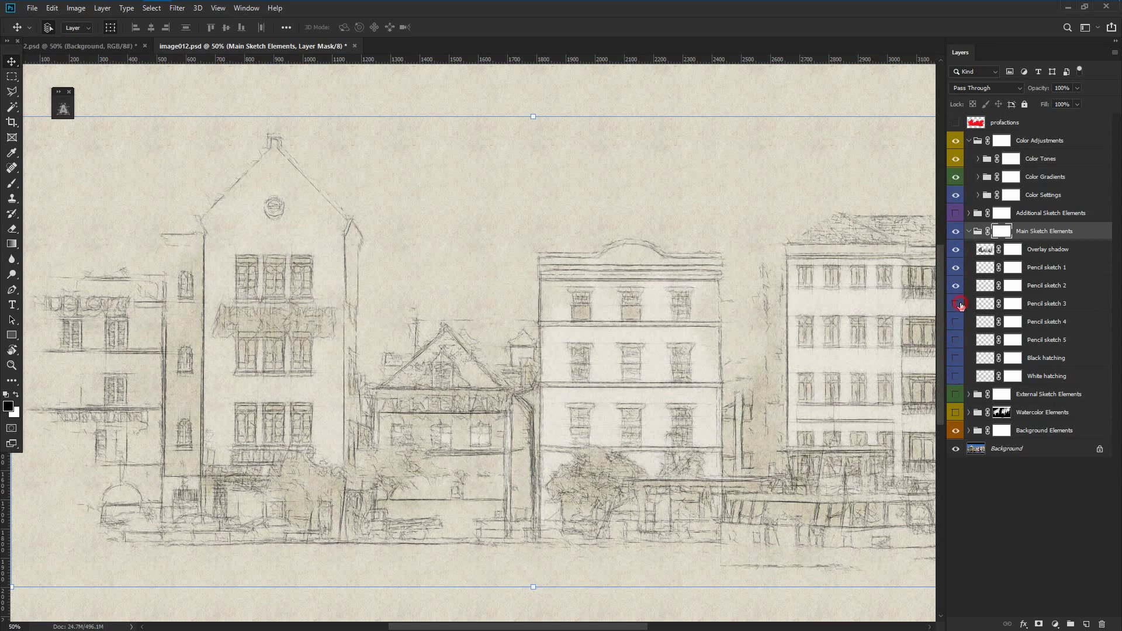
click(956, 304)
drag(956, 268, 963, 379)
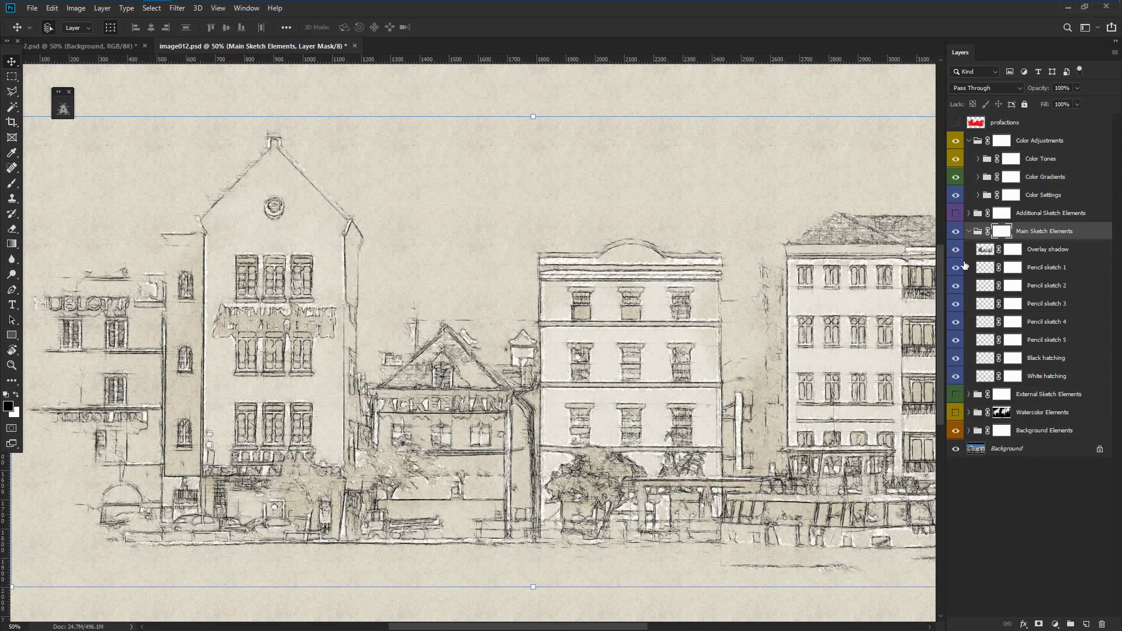
click(970, 231)
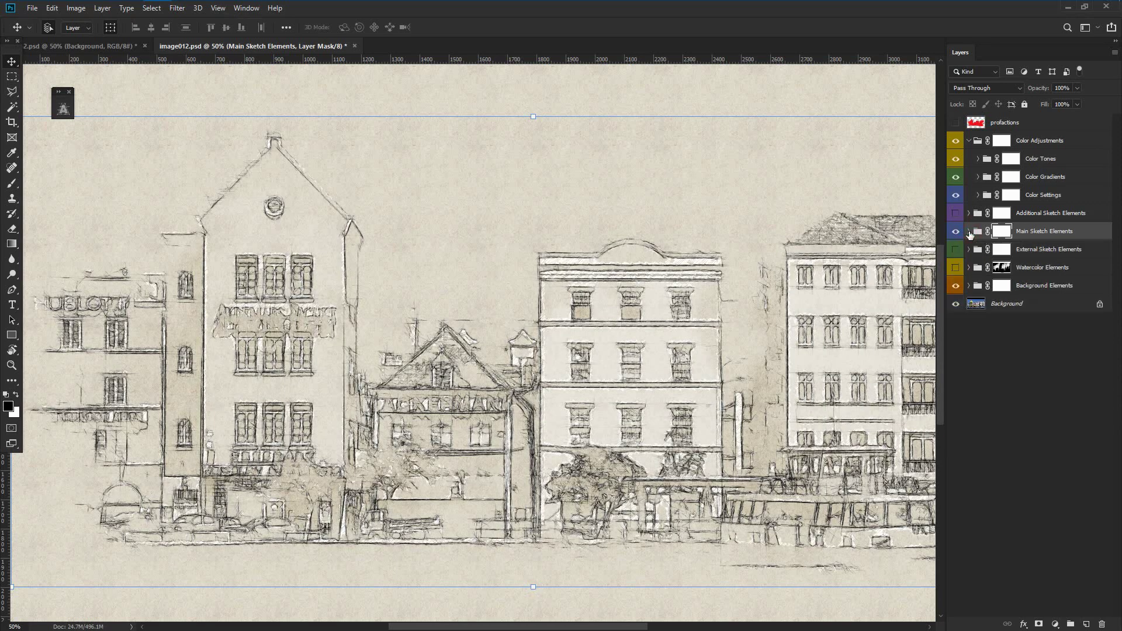
Compare the sketch with the original photo, then show and expand Additional Sketch Elements
click(957, 250)
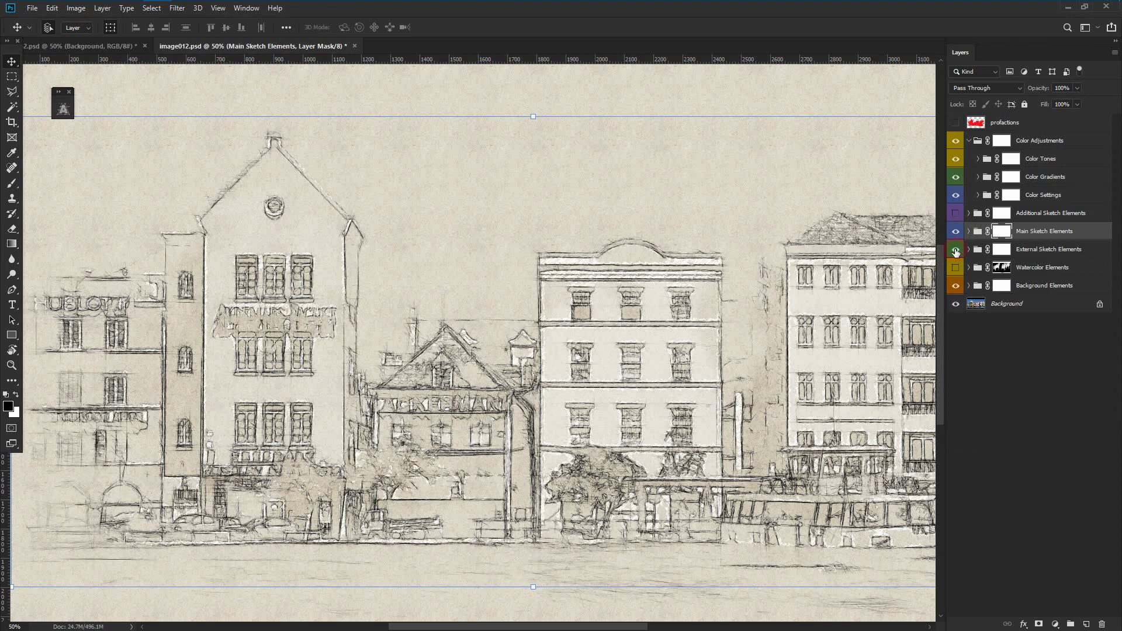
click(957, 268)
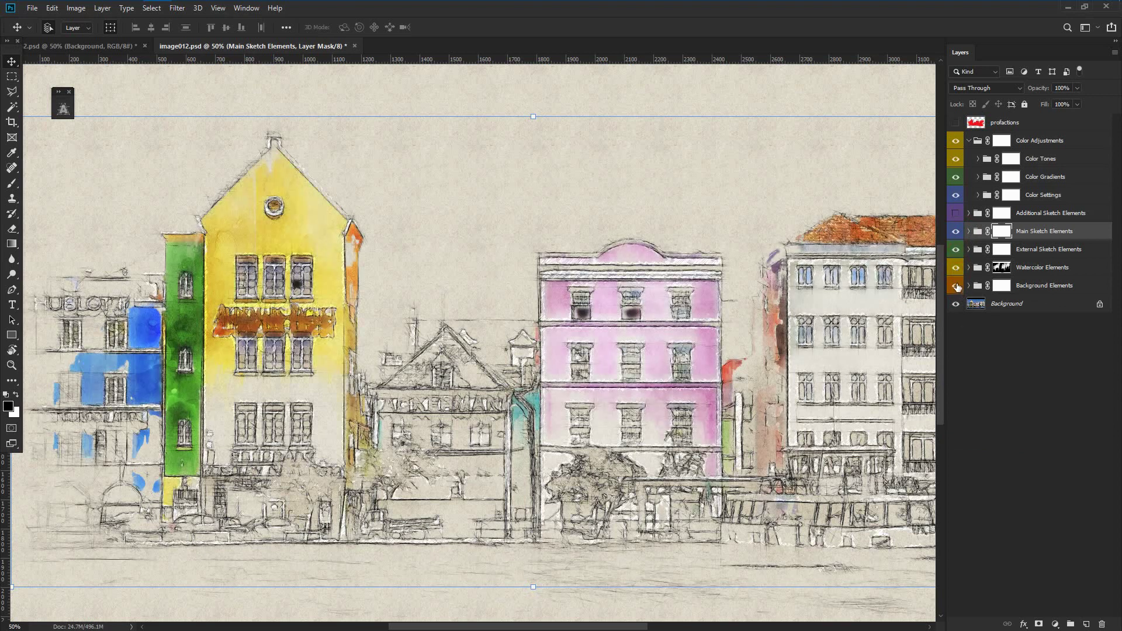
click(956, 286)
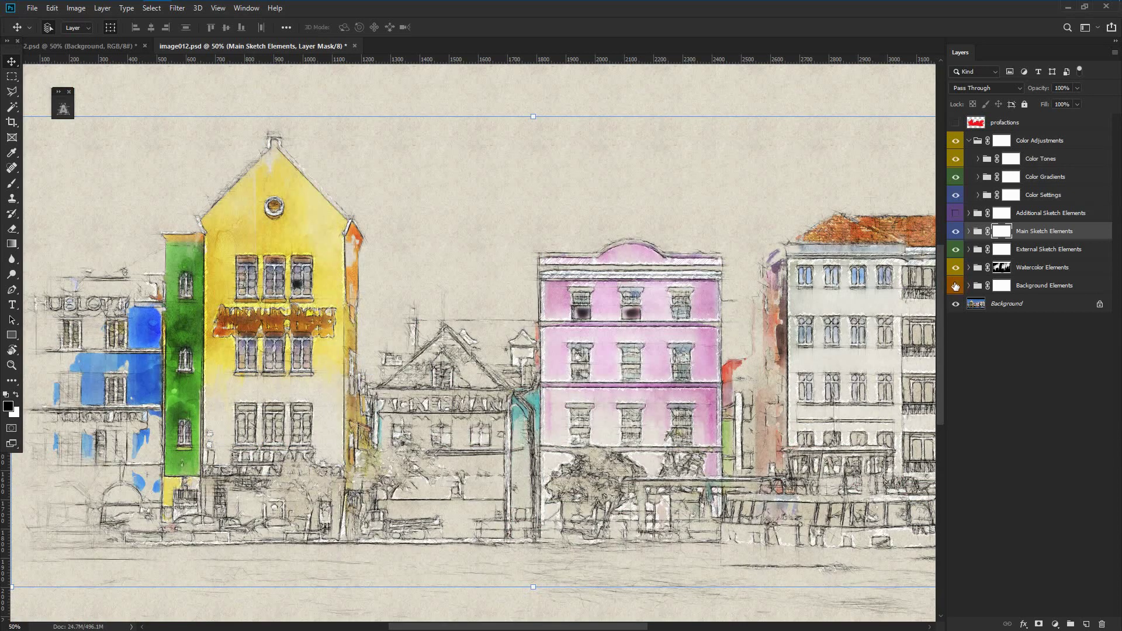
click(955, 267)
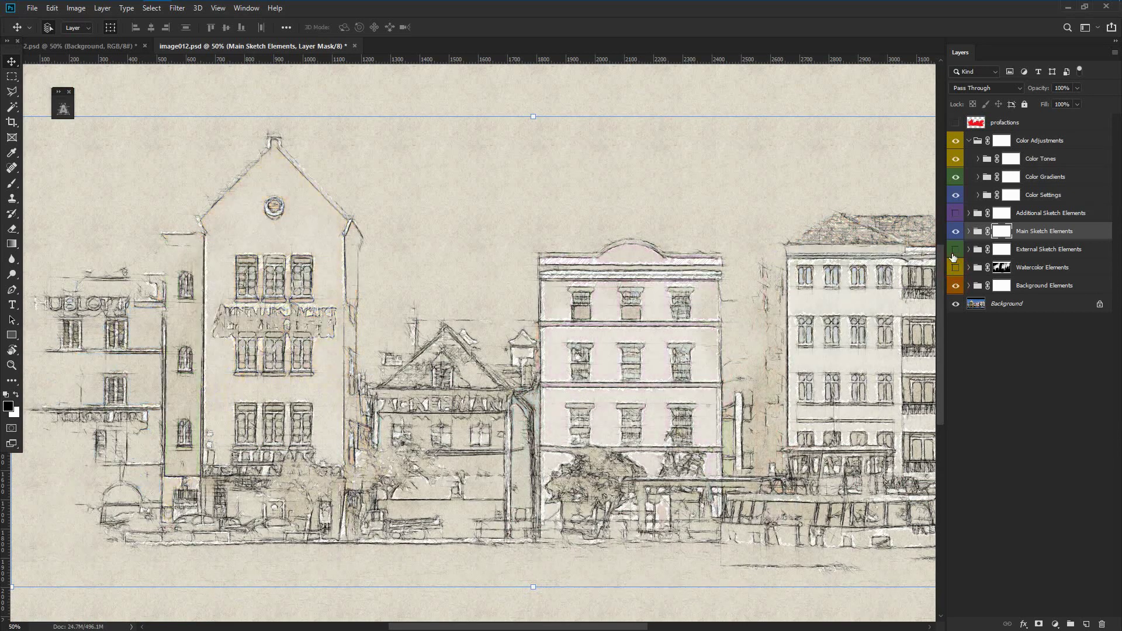
click(955, 216)
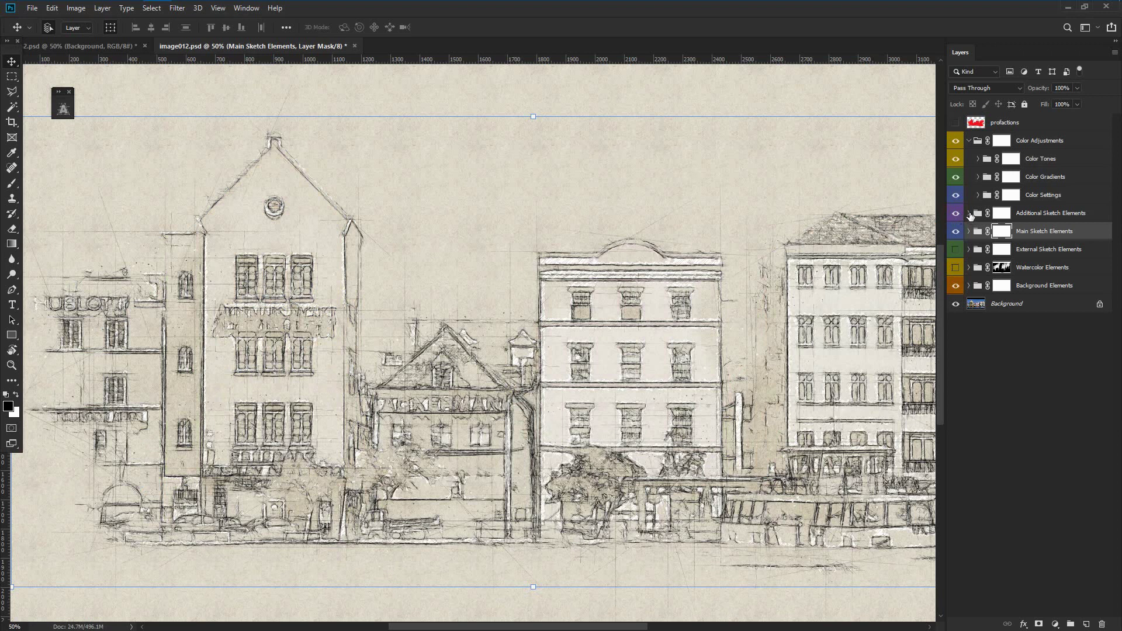
click(969, 214)
Hide all five Additional Sketch Elements layers, then re-show guides, tangential, perpendicular, white and black fragments
drag(956, 231, 955, 306)
click(977, 458)
click(955, 305)
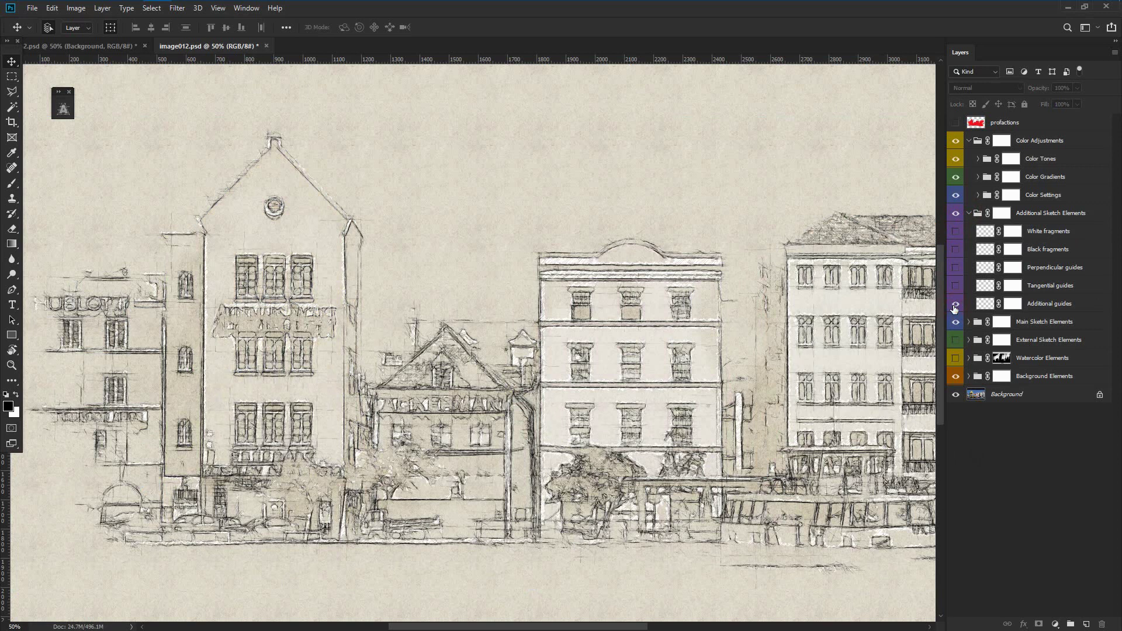
click(955, 286)
click(955, 286)
click(956, 268)
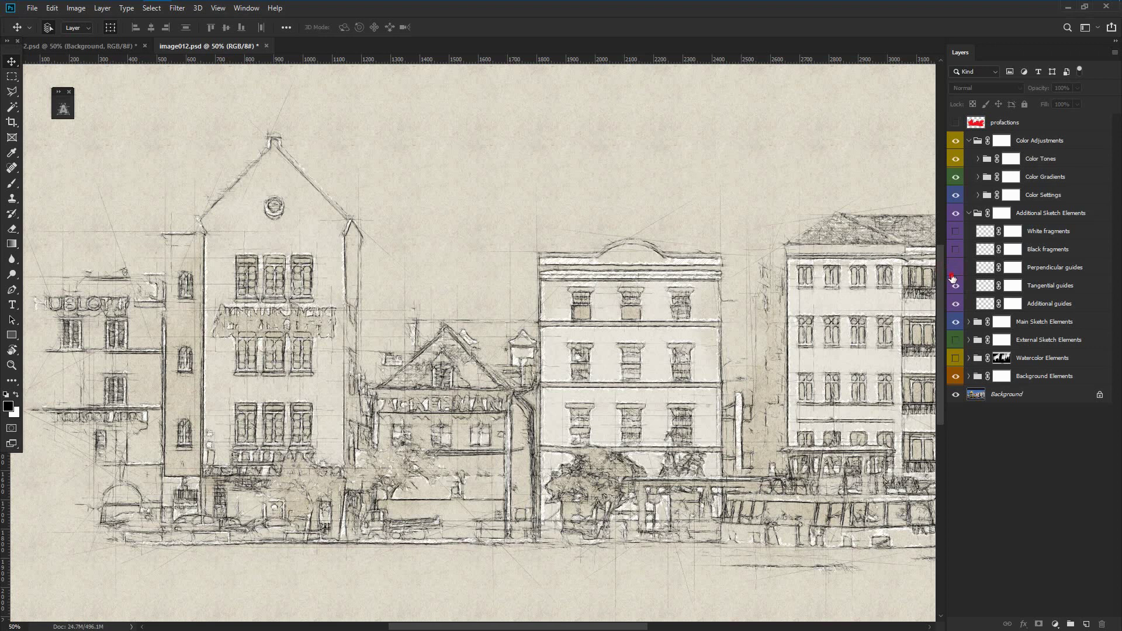
drag(955, 250, 955, 234)
Collapse Additional Sketch Elements and turn Watercolor Elements and External Sketch Elements back on
click(969, 214)
click(955, 269)
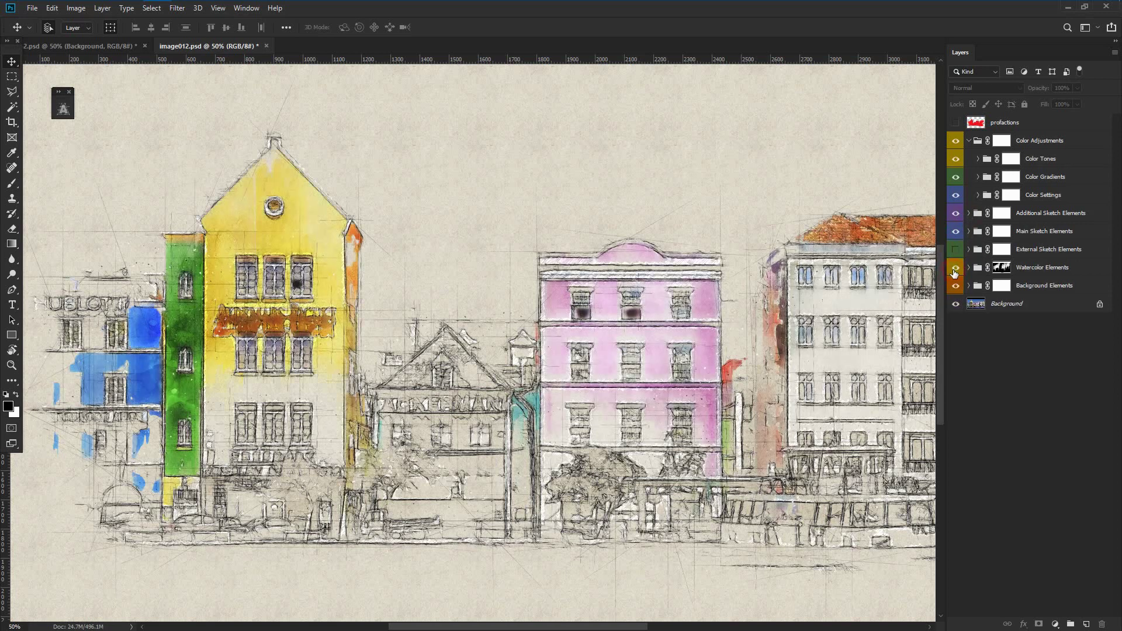
click(955, 250)
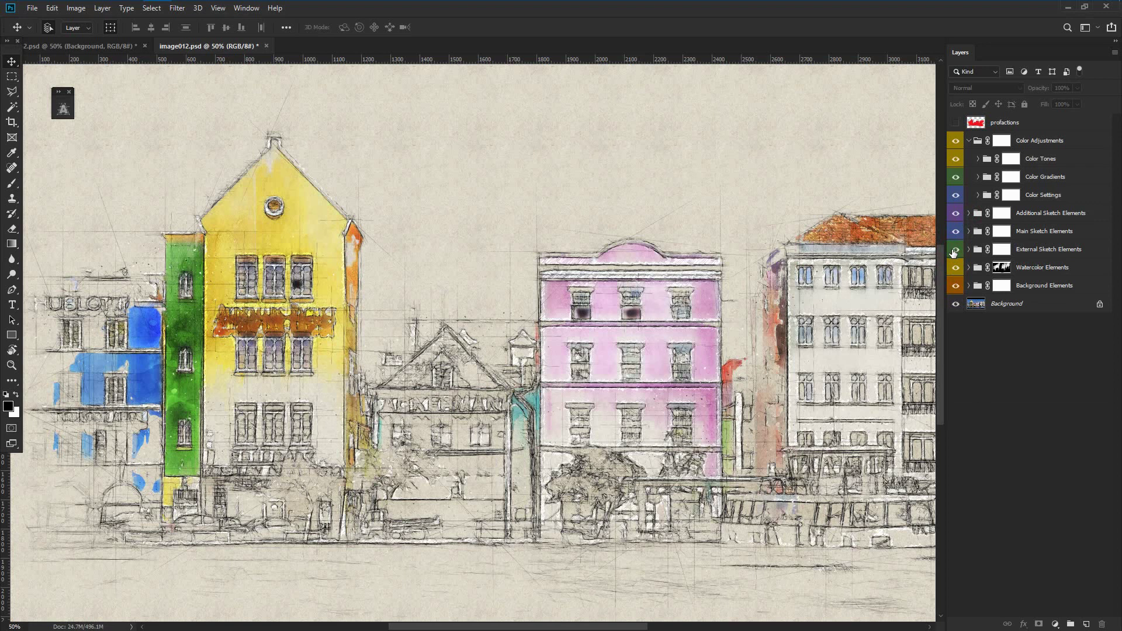